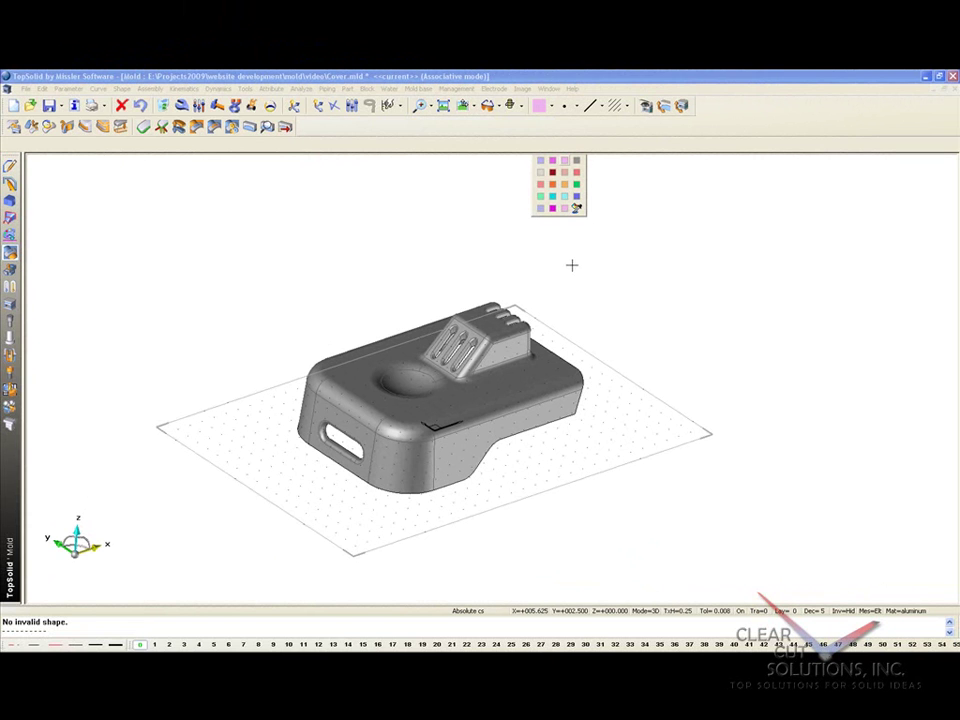
# Generate all candidate parting curves on the cover and create the main parting line from its outer perimeter curves.
pyautogui.scroll(2, 591, 273)
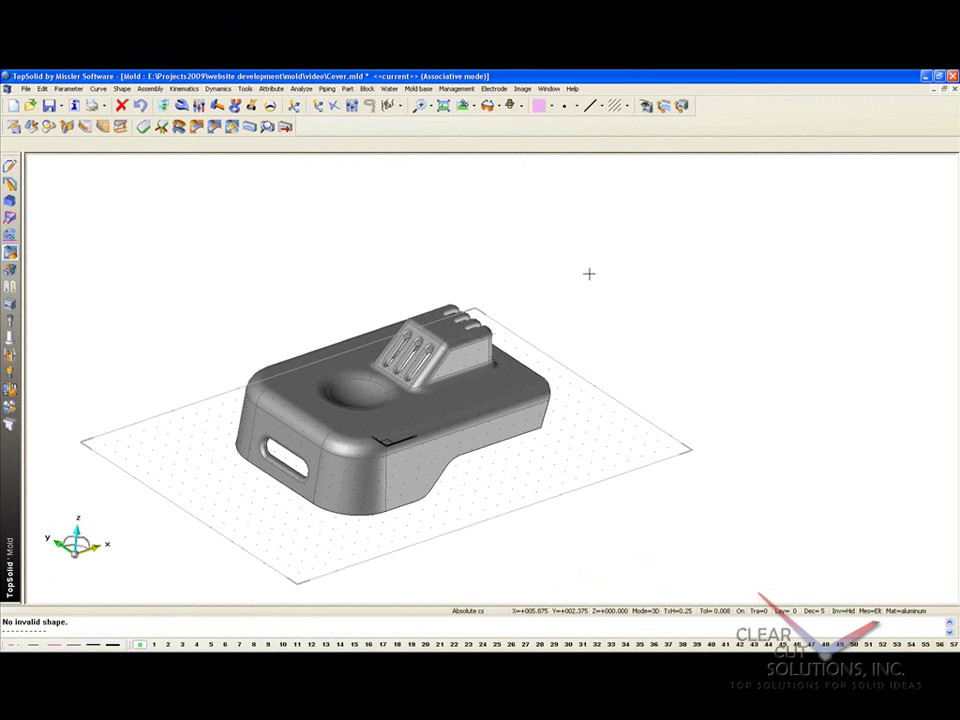
pyautogui.click(143, 127)
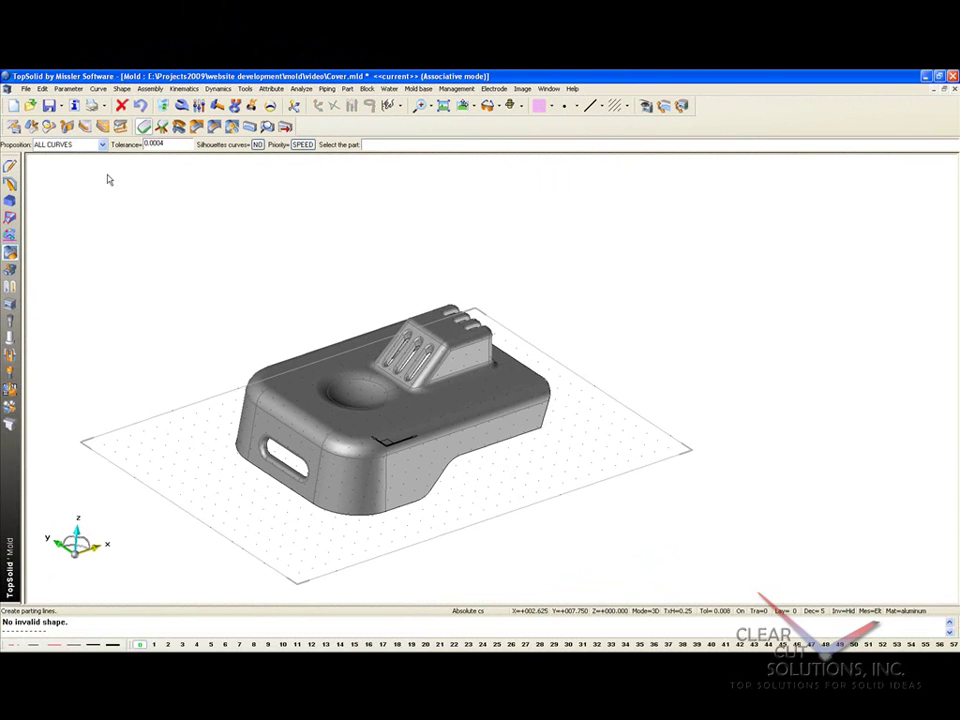
pyautogui.click(353, 430)
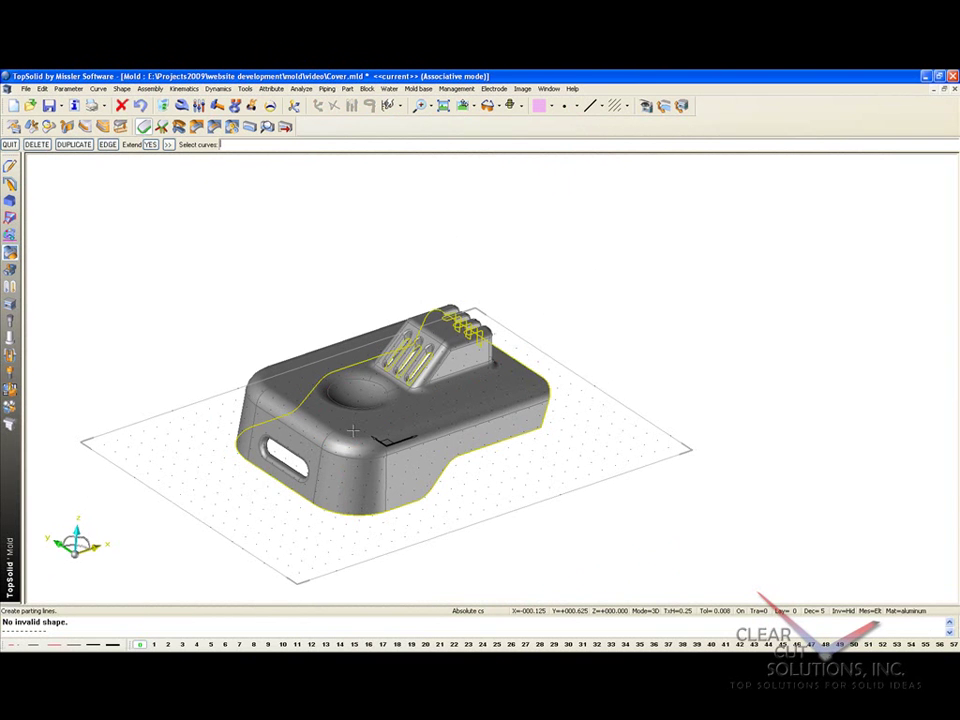
pyautogui.moveTo(353, 430); pyautogui.dragTo(354, 430, button='middle')
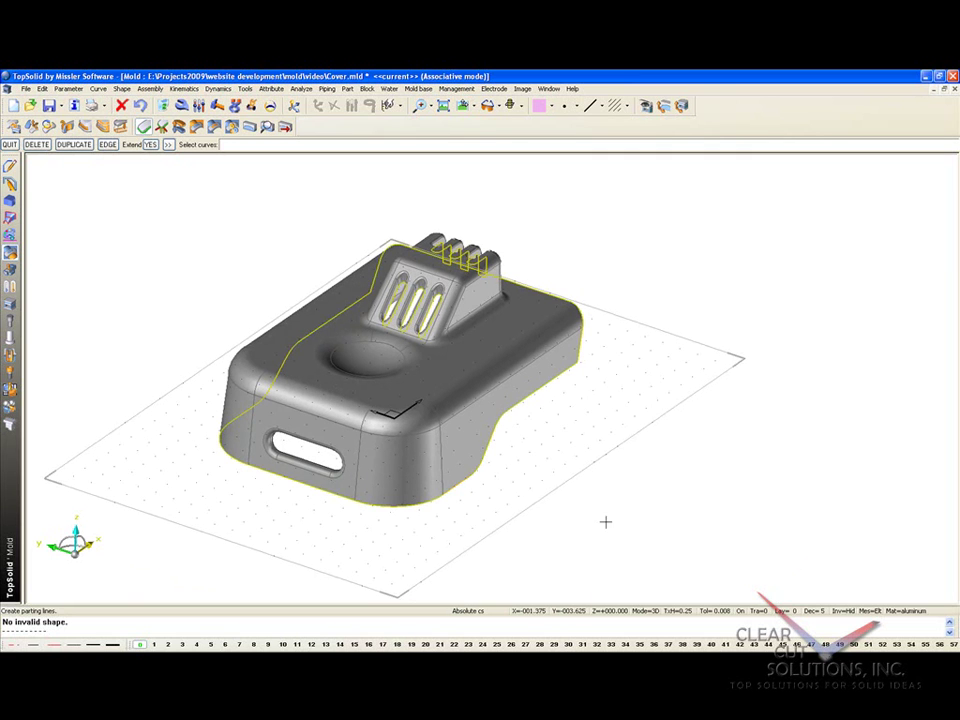
pyautogui.click(520, 401)
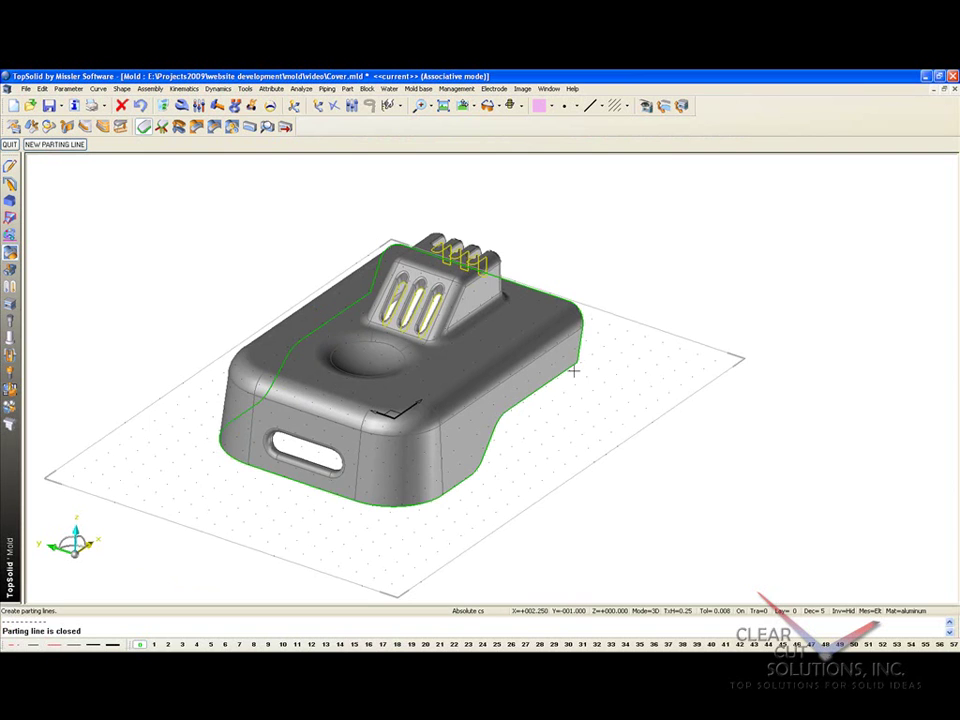
pyautogui.moveTo(574, 371); pyautogui.dragTo(574, 372, button='right')
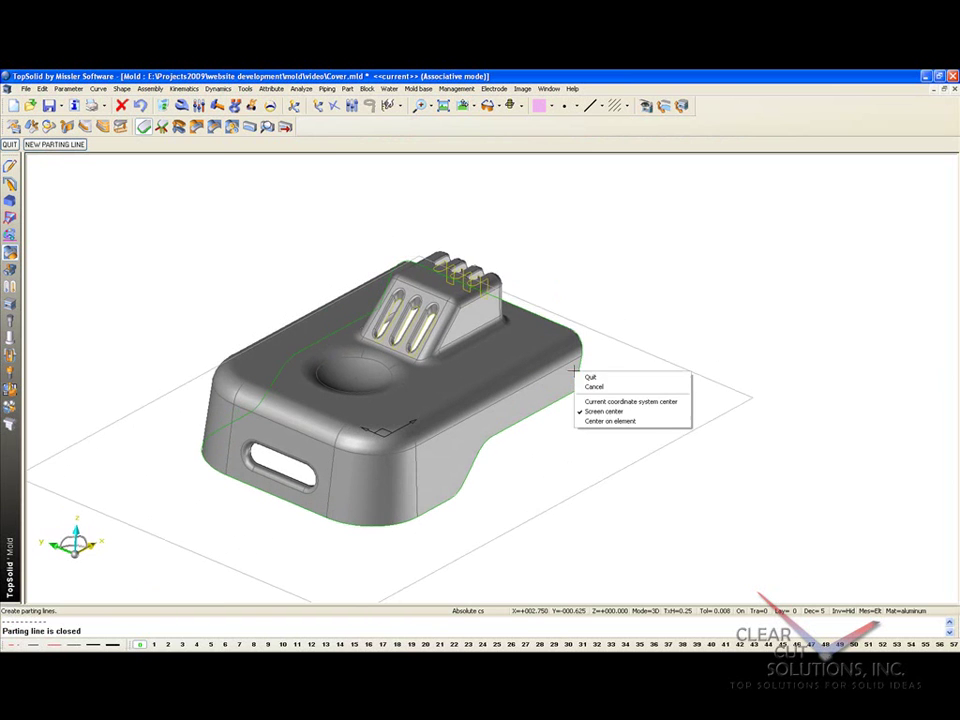
pyautogui.press('Escape')
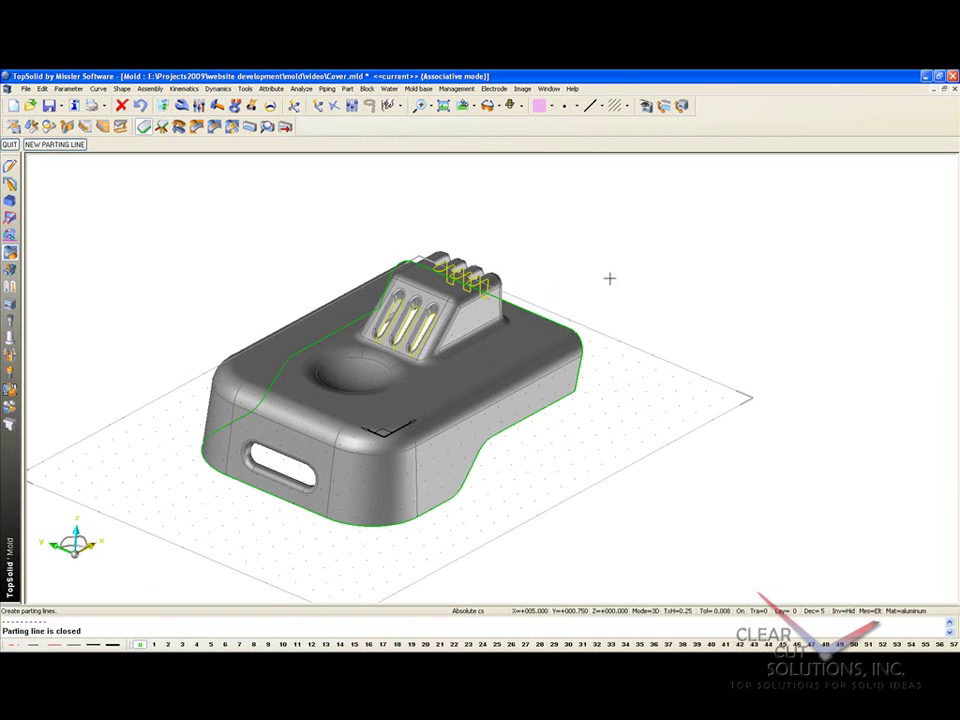
# Add new parting lines around the three slots on the raised block's slanted face, selecting their curves together with Extend set to NO.
pyautogui.rightClick(611, 277)
pyautogui.click(624, 297)
pyautogui.scroll(2, 385, 352)
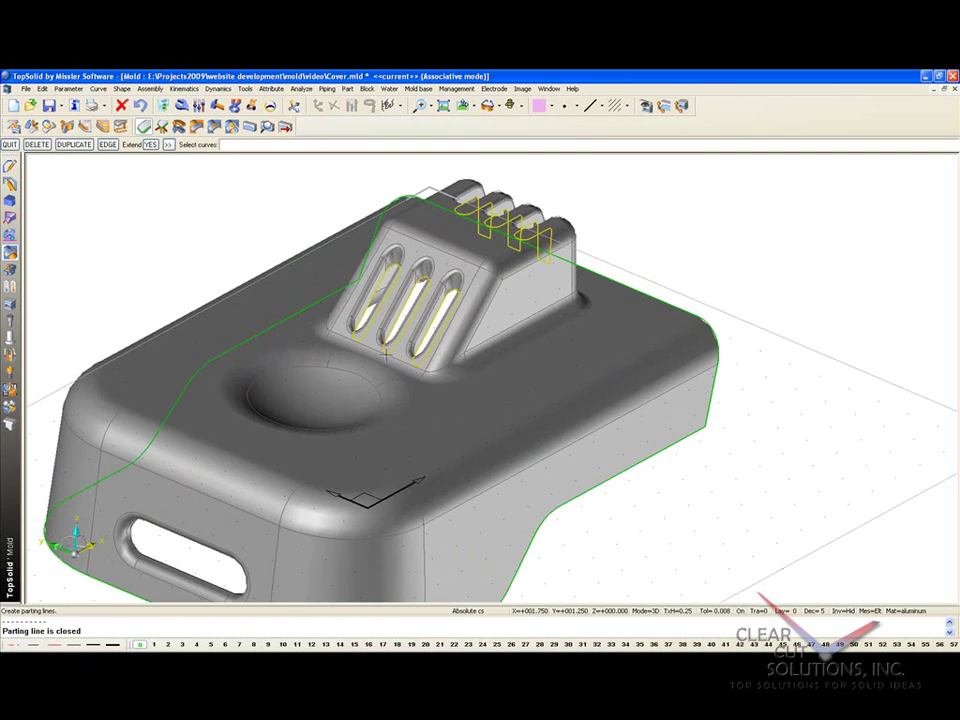
pyautogui.click(150, 144)
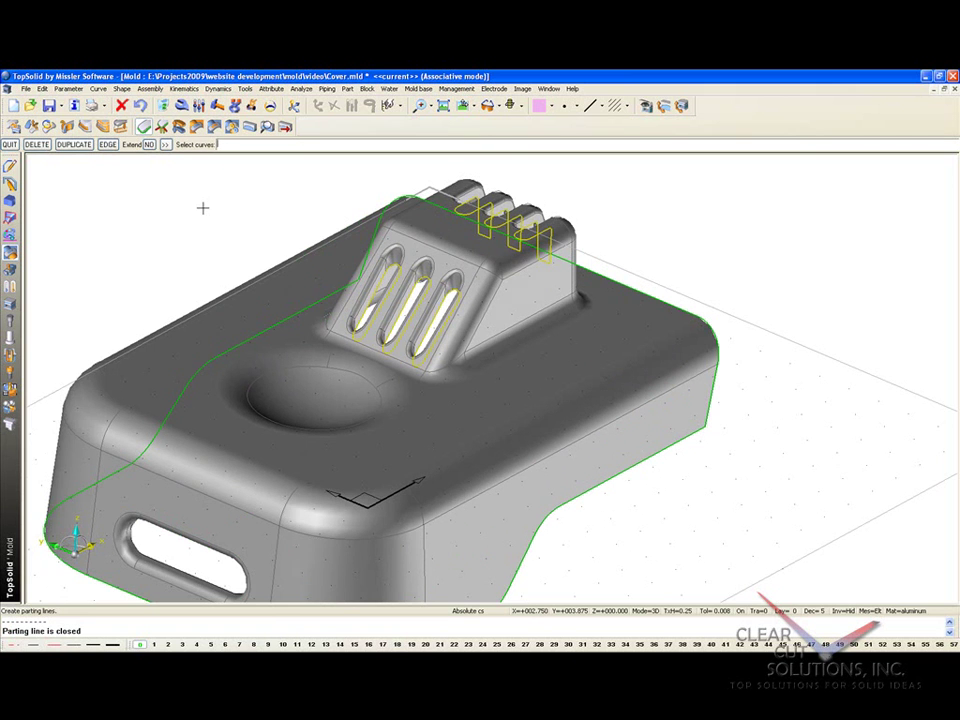
pyautogui.press('F5')
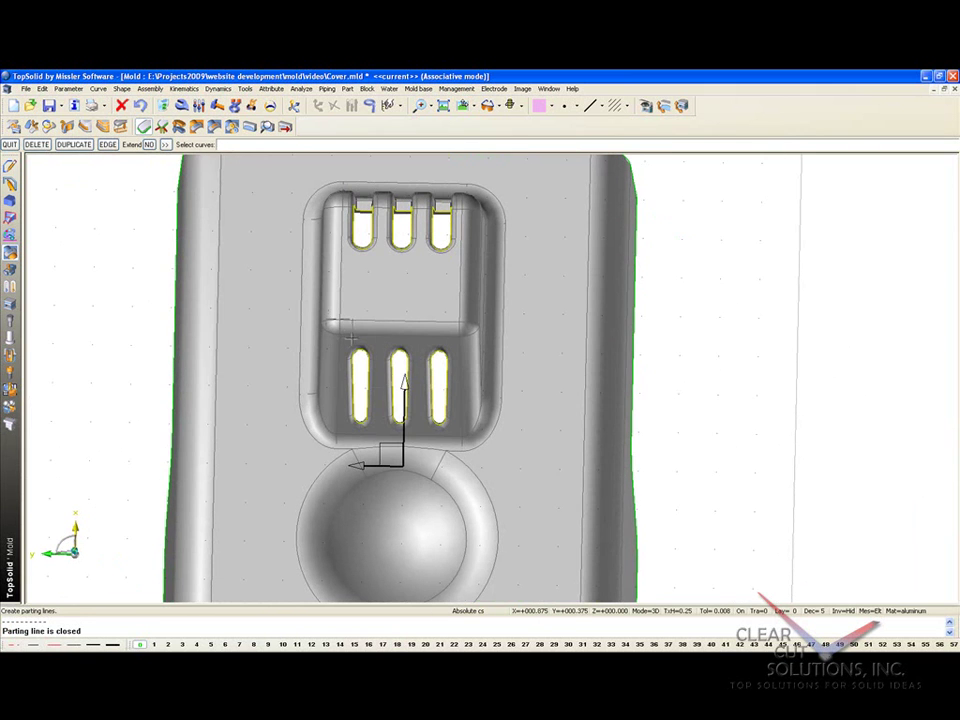
pyautogui.moveTo(331, 321); pyautogui.dragTo(469, 445)
pyautogui.click(468, 444)
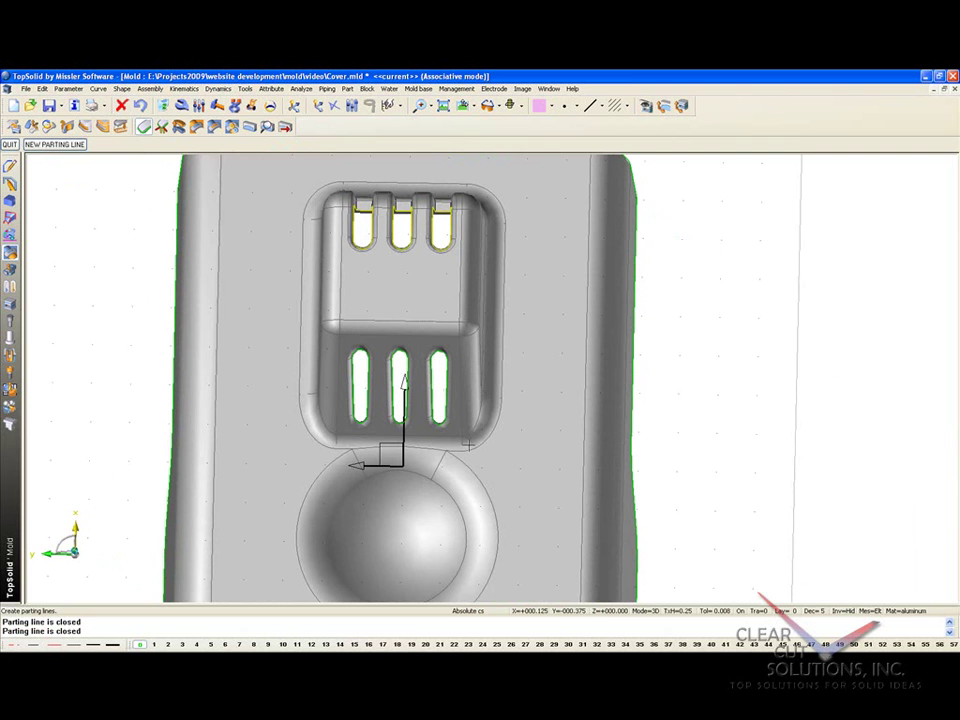
# Add a separate parting line around each of the three openings in the raised block's top face, with Extend set to YES.
pyautogui.click(55, 145)
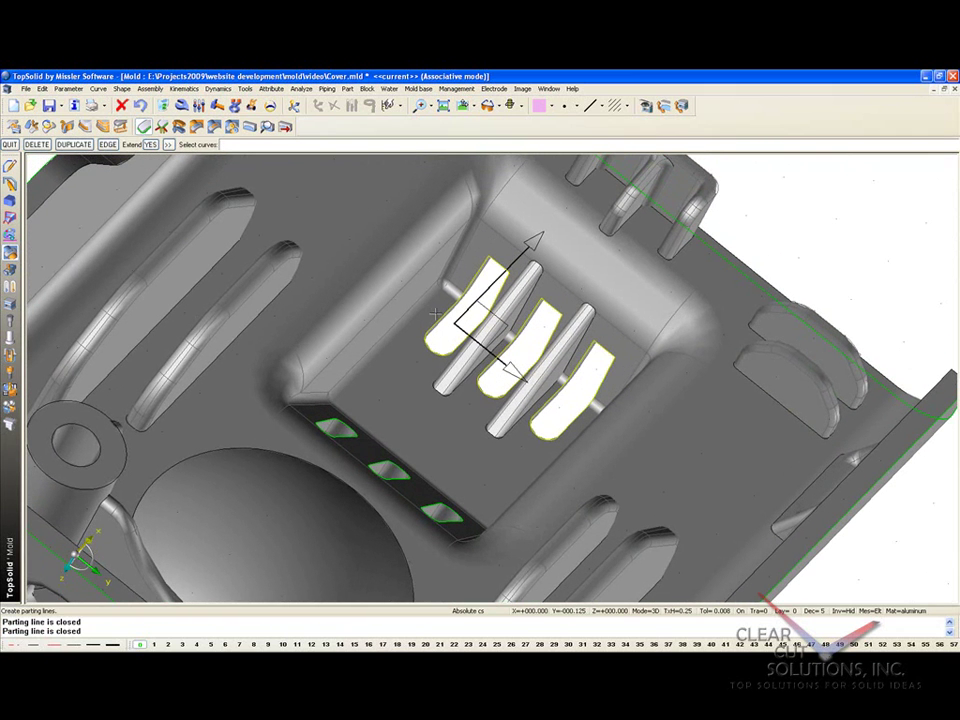
pyautogui.click(444, 317)
pyautogui.click(56, 145)
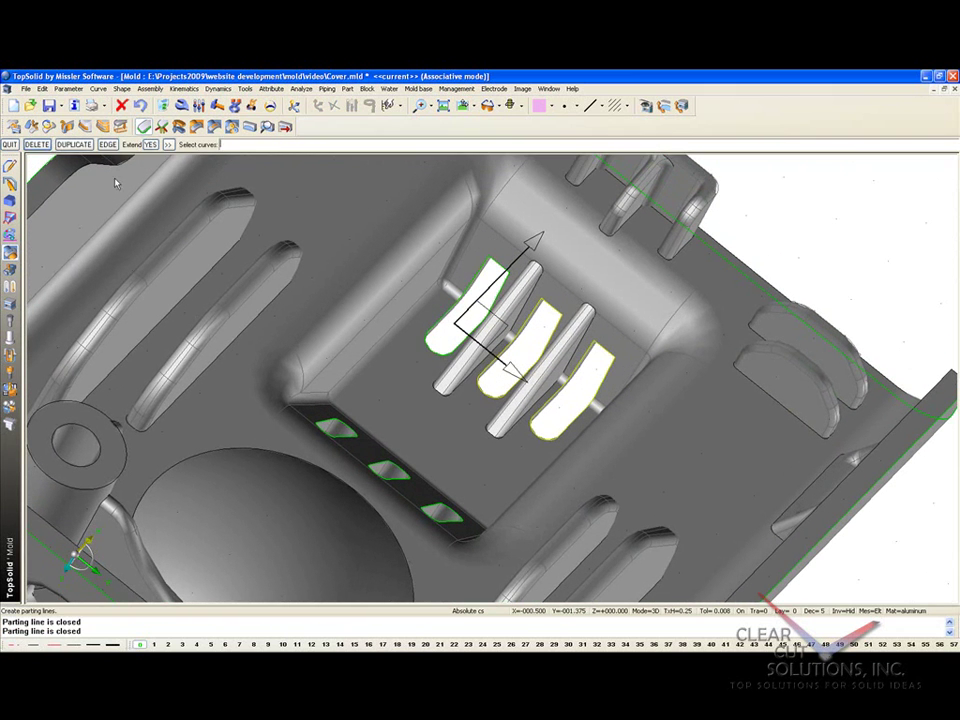
pyautogui.click(491, 362)
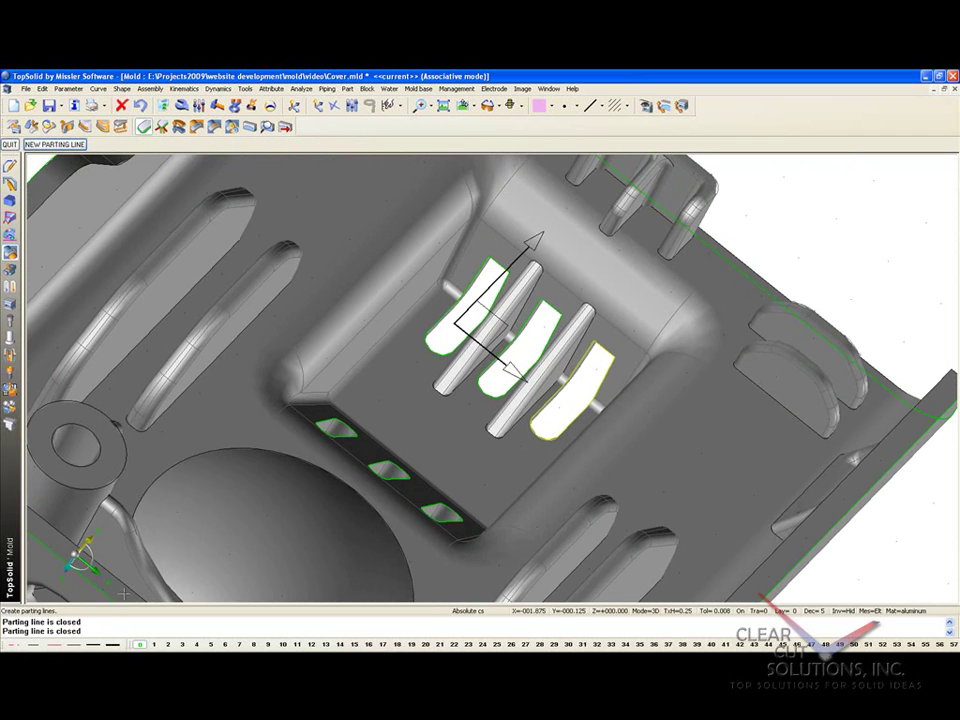
pyautogui.moveTo(80, 632); pyautogui.dragTo(3, 632)
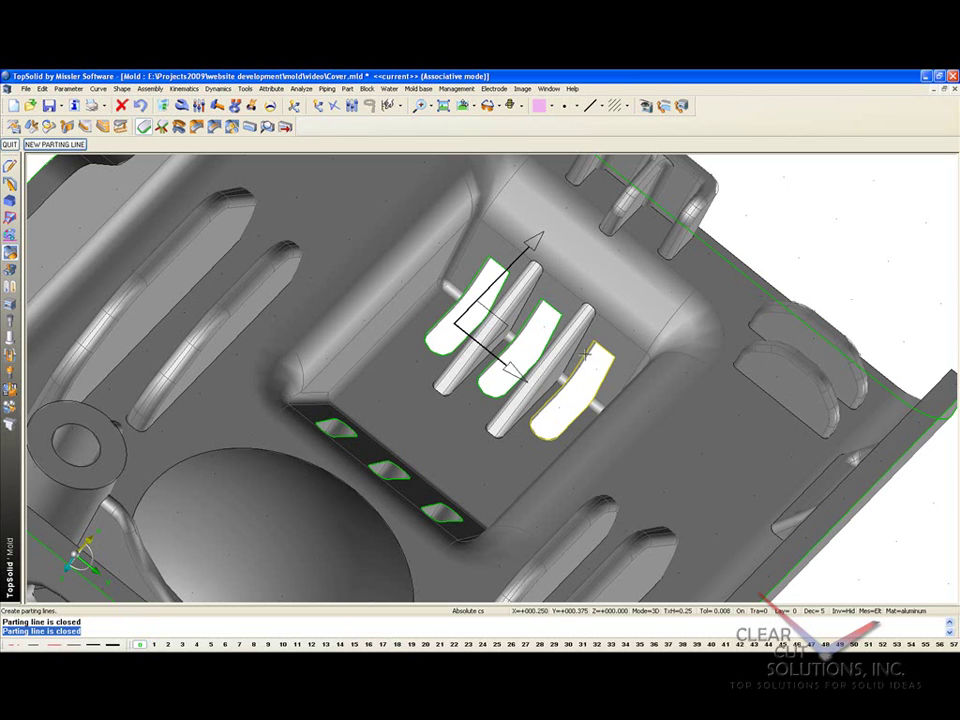
pyautogui.click(63, 147)
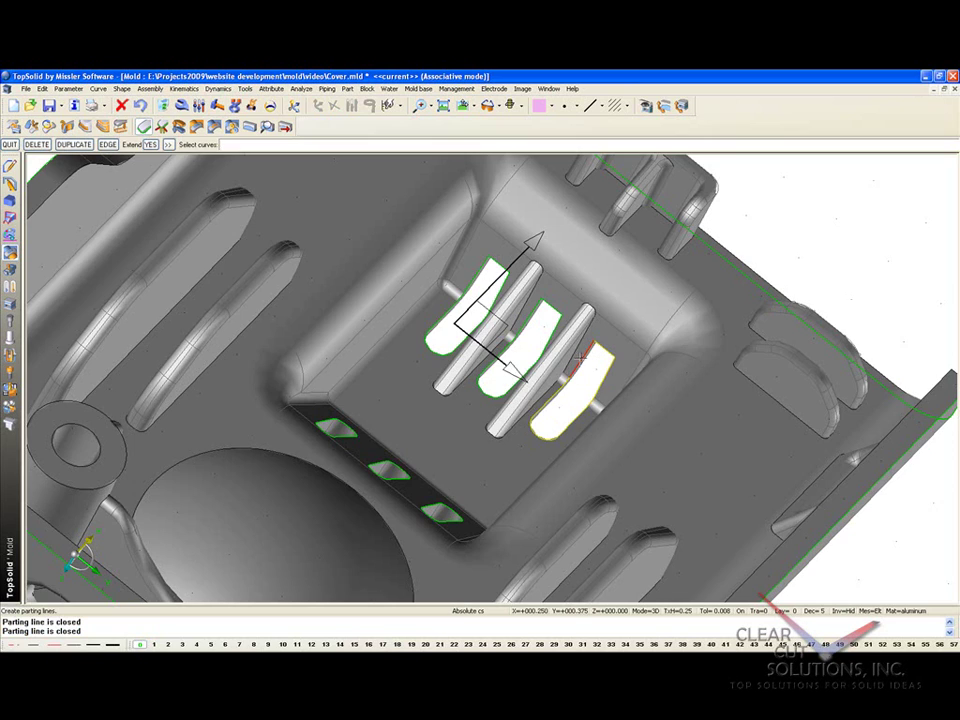
pyautogui.click(592, 366)
pyautogui.moveTo(558, 378); pyautogui.dragTo(558, 378, button='middle')
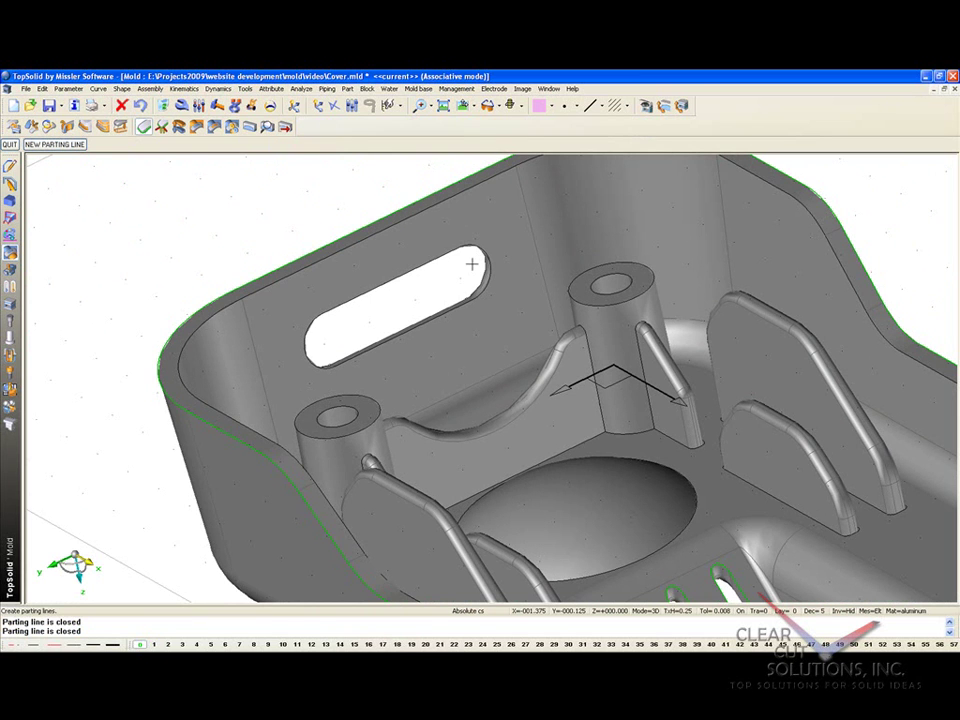
# Create a parting line along the inner edge of the end wall's oblong opening, and open external parting surface creation.
pyautogui.click(56, 145)
pyautogui.click(57, 146)
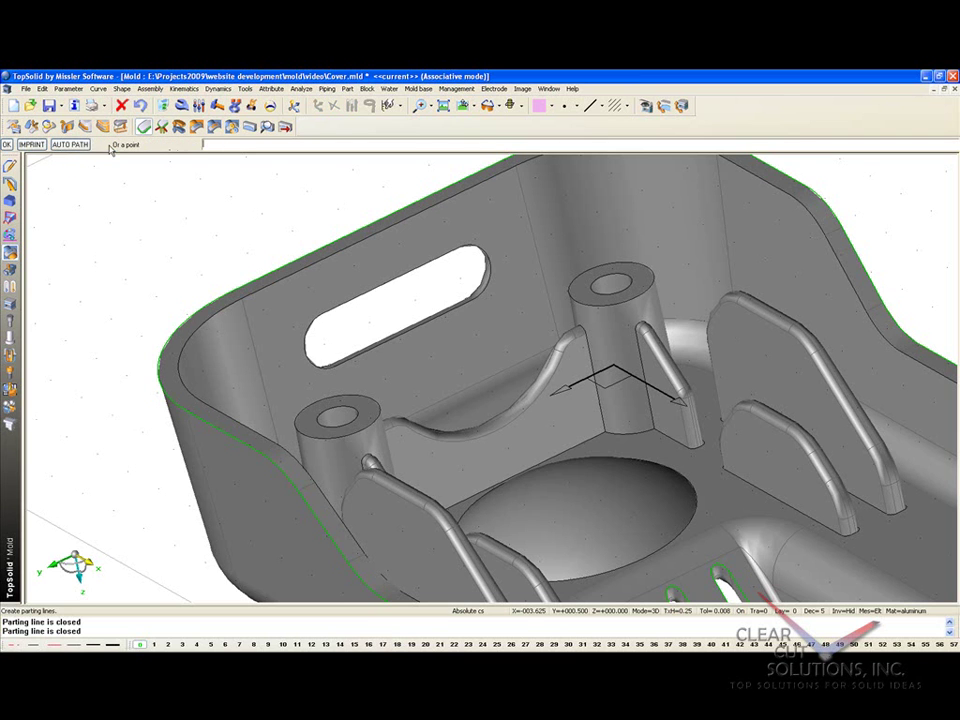
pyautogui.click(60, 145)
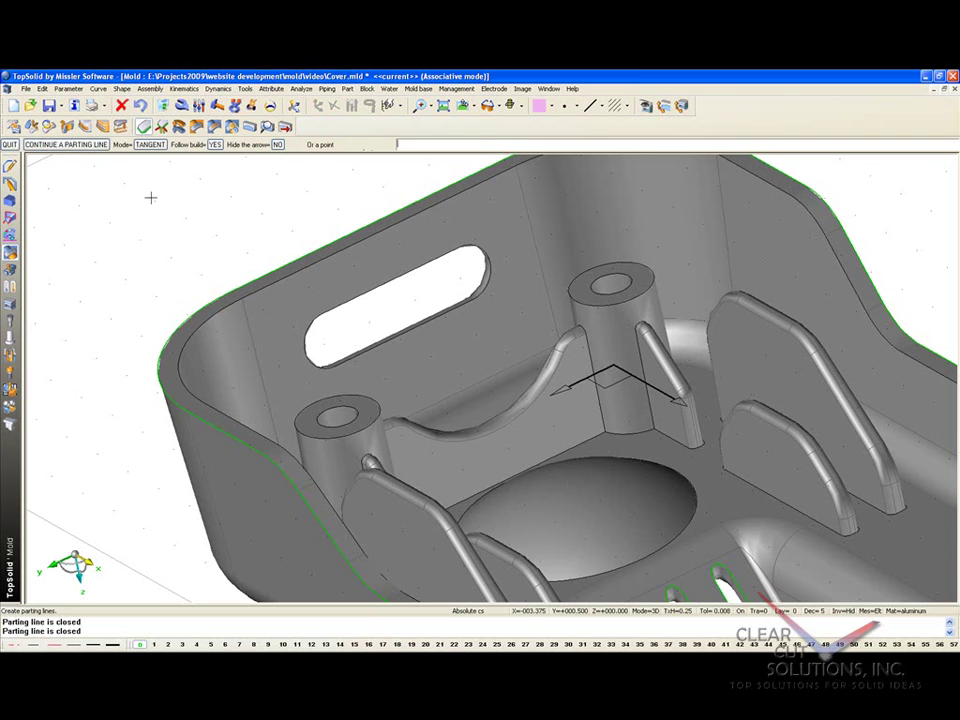
pyautogui.click(362, 355)
pyautogui.scroll(-1, 282, 378)
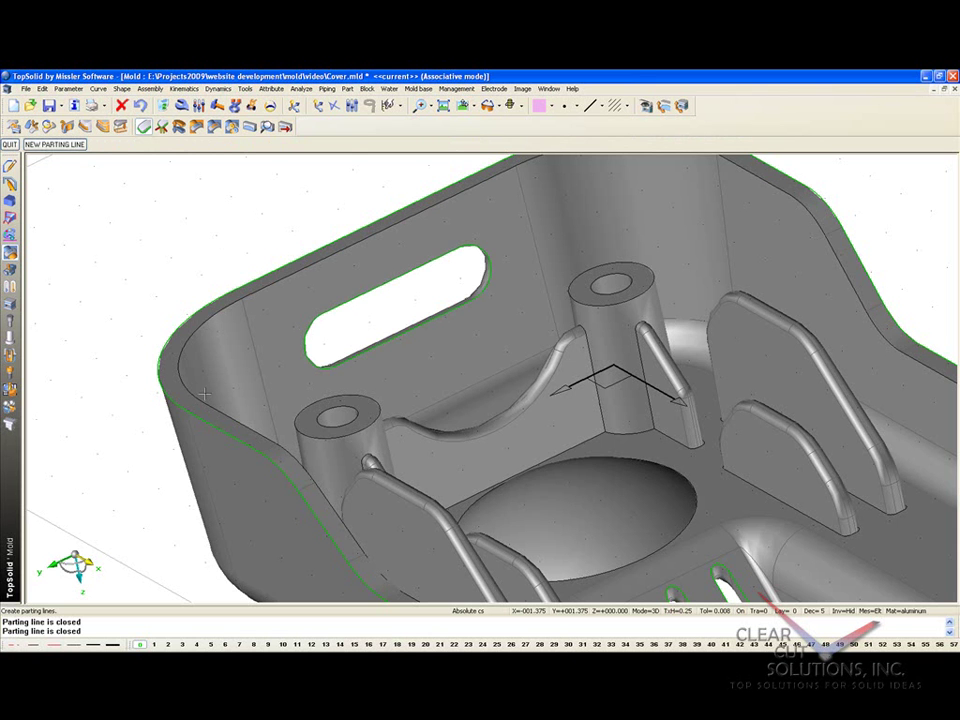
pyautogui.scroll(-3, 210, 400)
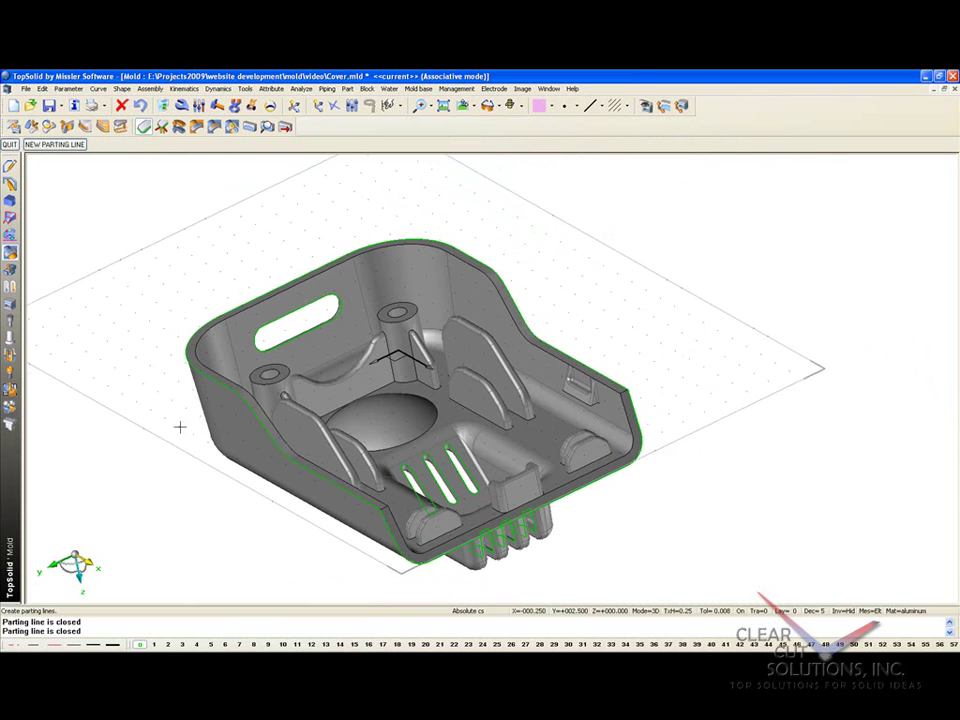
pyautogui.moveTo(180, 426); pyautogui.dragTo(129, 218, button='middle')
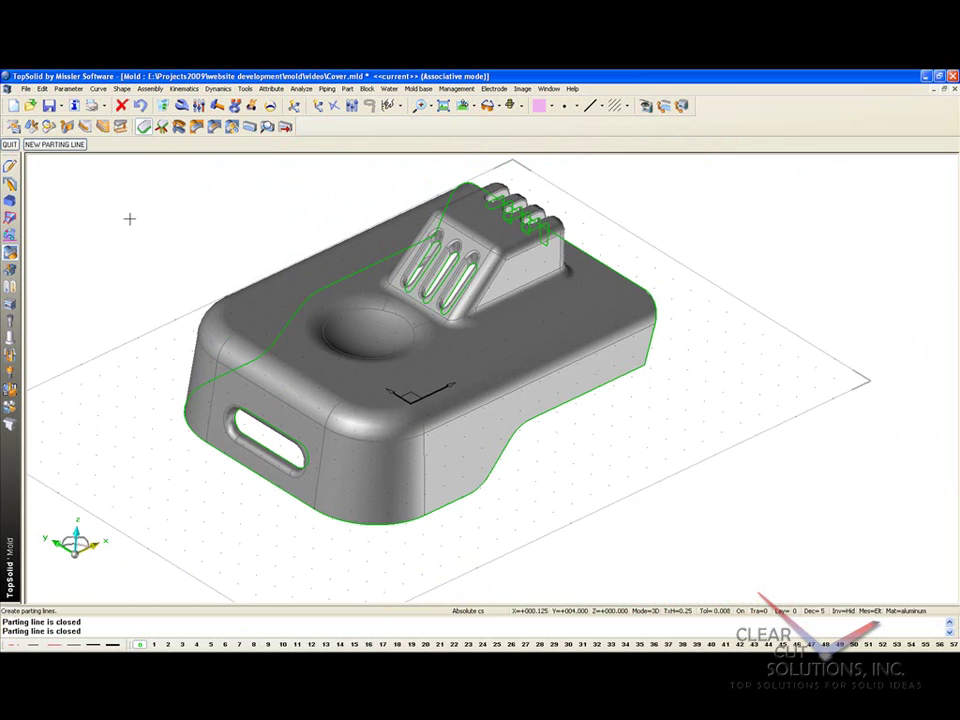
pyautogui.press('Escape')
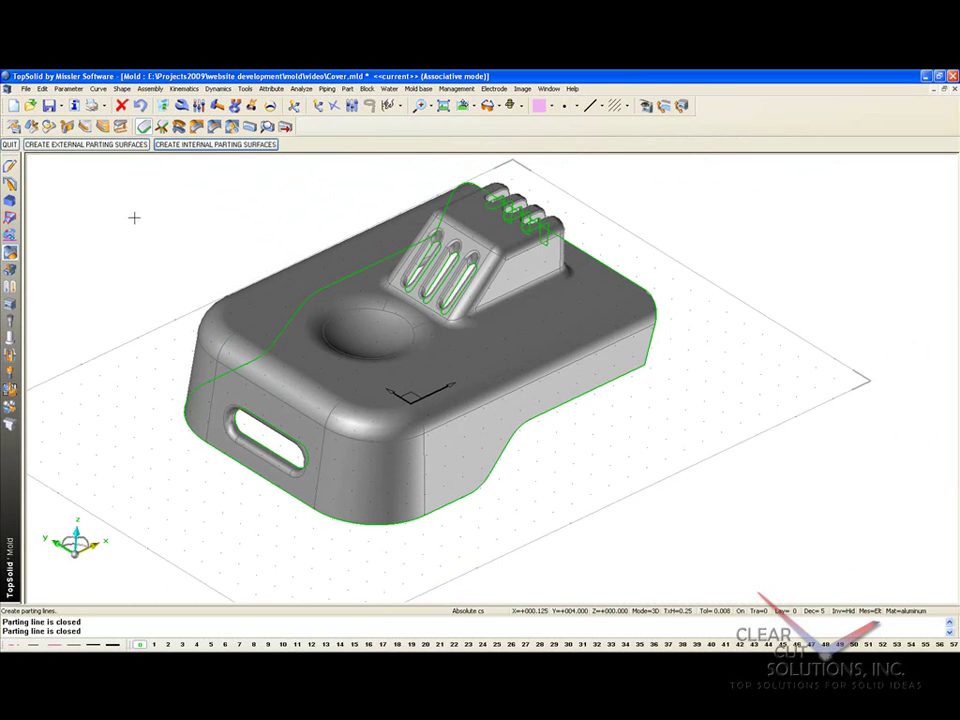
pyautogui.click(75, 145)
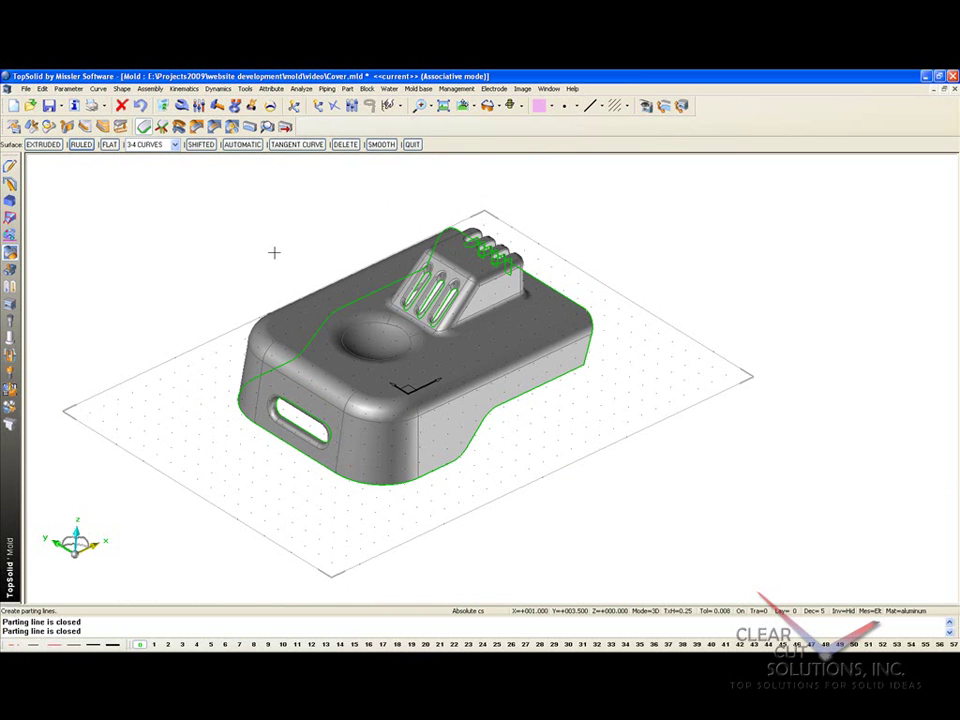
# Try to create the external parting surfaces automatically from the outer parting line with a length of 4 in.
pyautogui.click(242, 145)
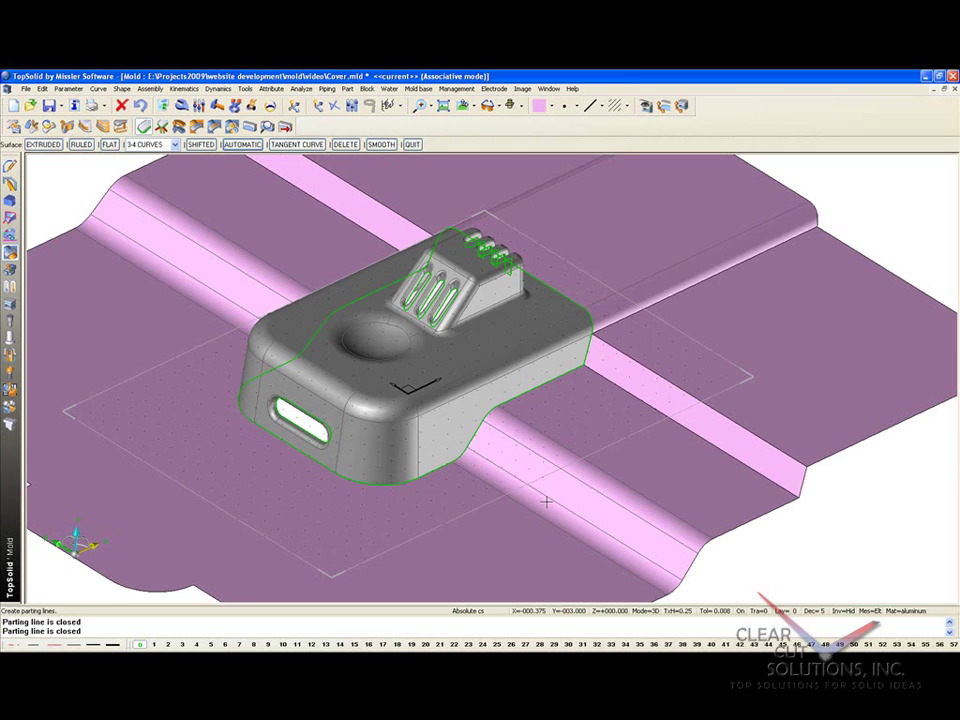
pyautogui.scroll(-1, 547, 502)
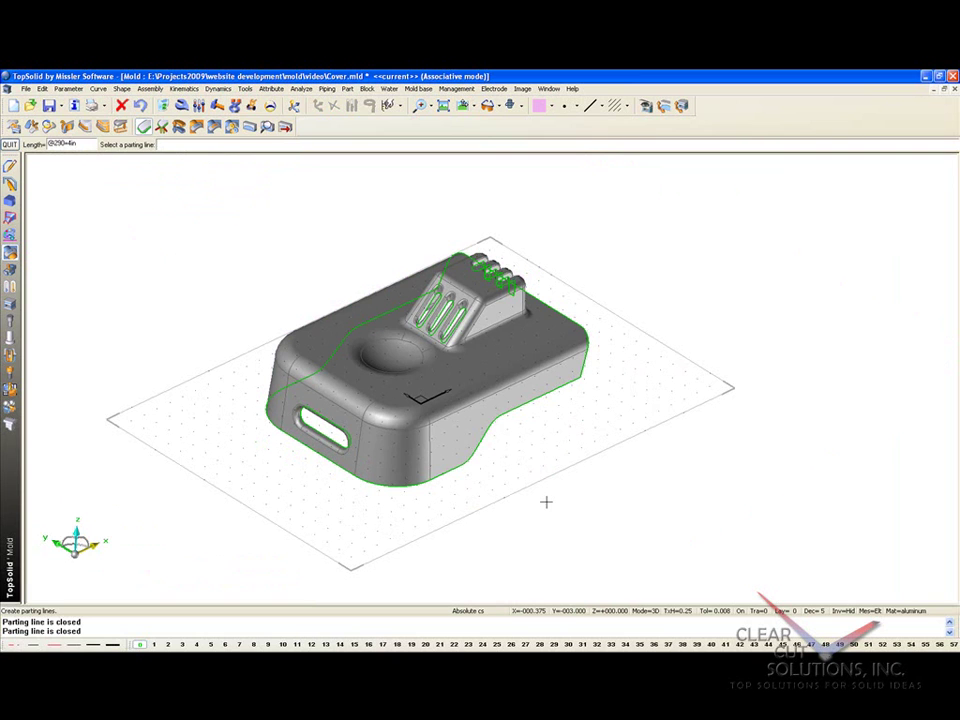
pyautogui.press('Escape')
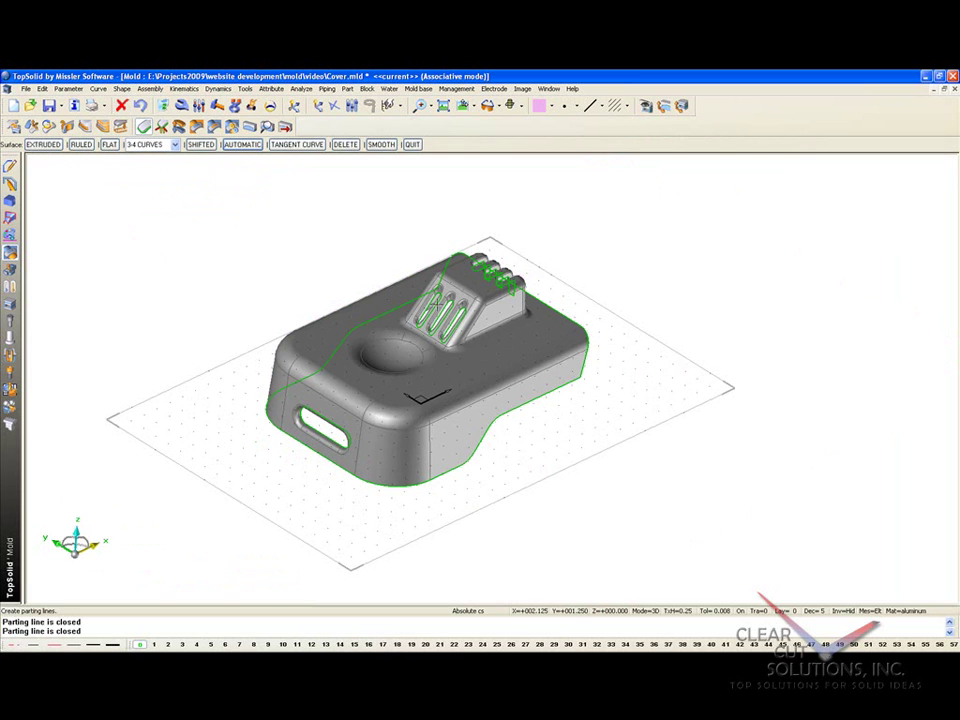
# Extrude external parting surfaces outward from the S-shaped parting line sections on both long sides of the cover.
pyautogui.click(52, 147)
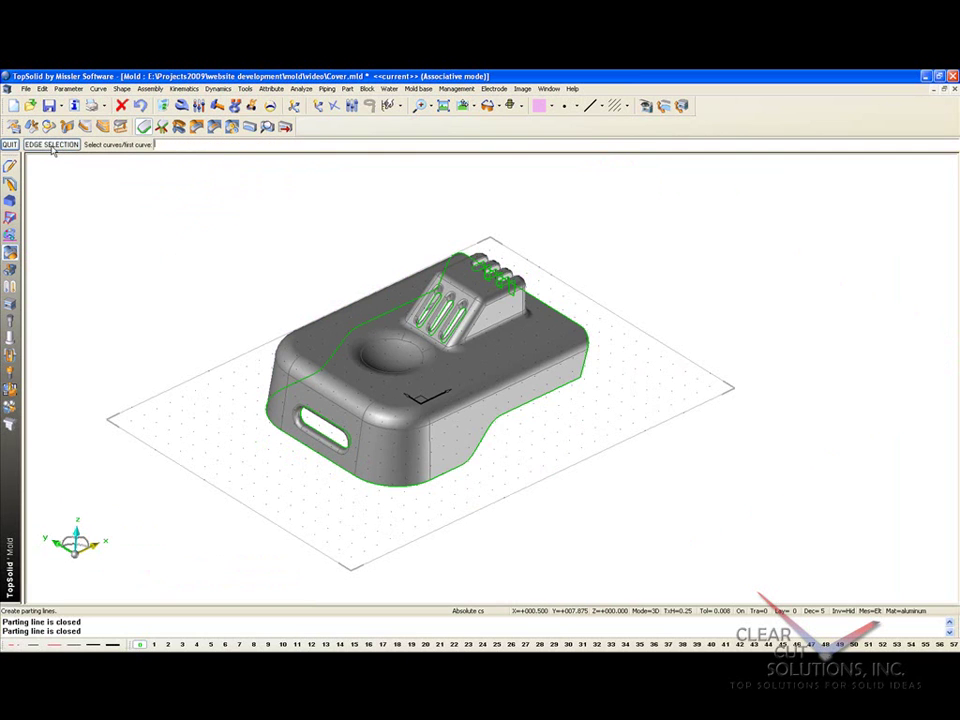
pyautogui.click(462, 455)
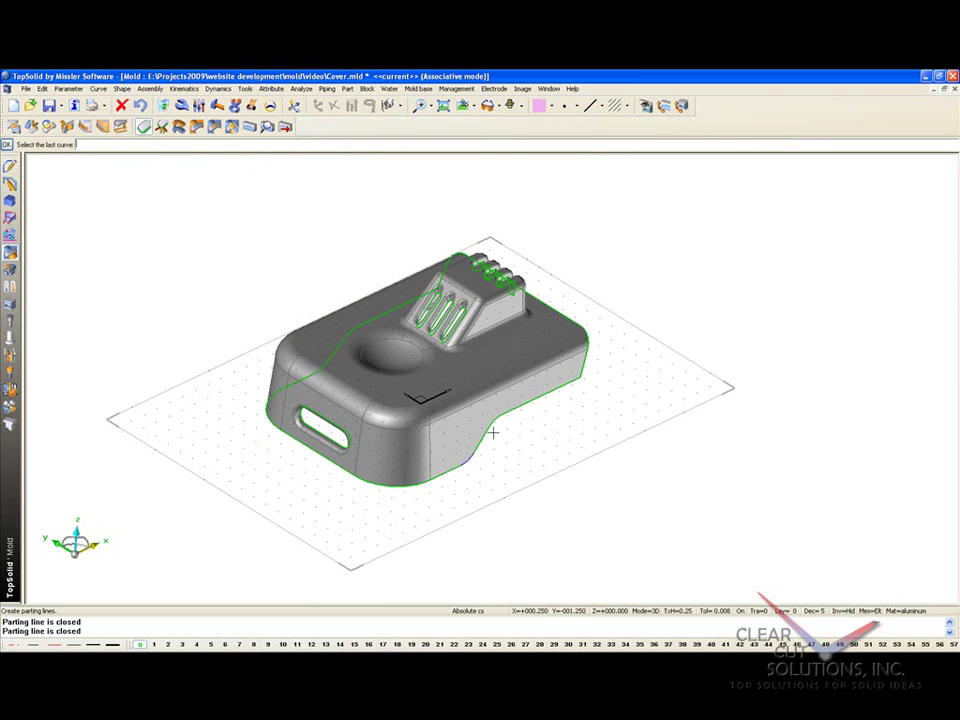
pyautogui.press('Return')
pyautogui.press('Return')
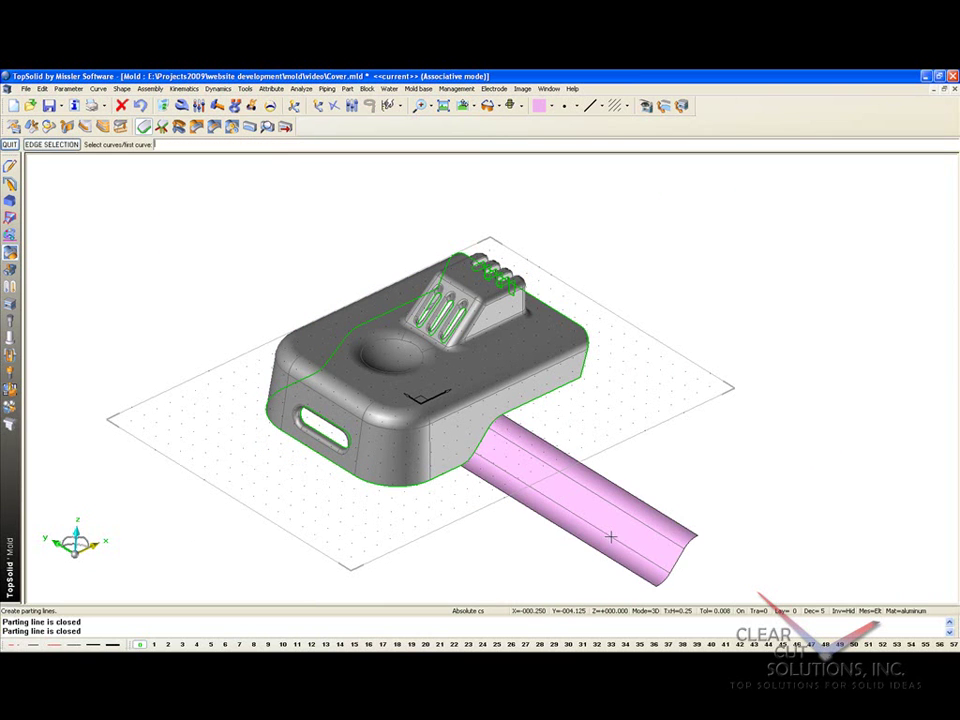
pyautogui.click(353, 332)
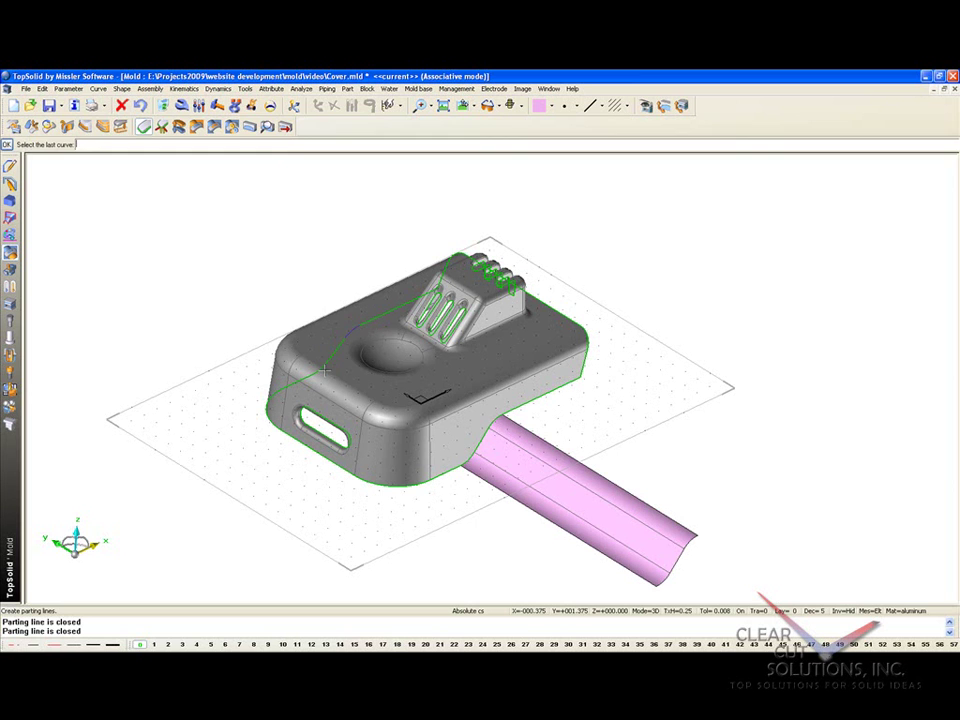
pyautogui.click(323, 370)
pyautogui.click(225, 270)
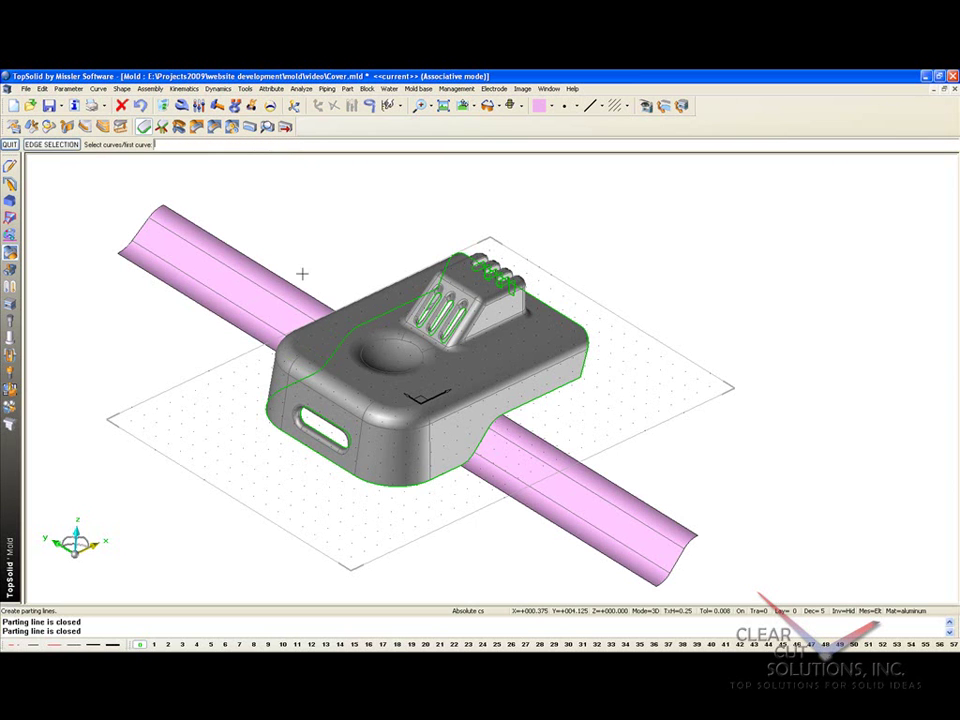
# Extrude the parting line section around the cover's vent-side end 4 in in the X+ direction as an external parting surface.
pyautogui.click(442, 276)
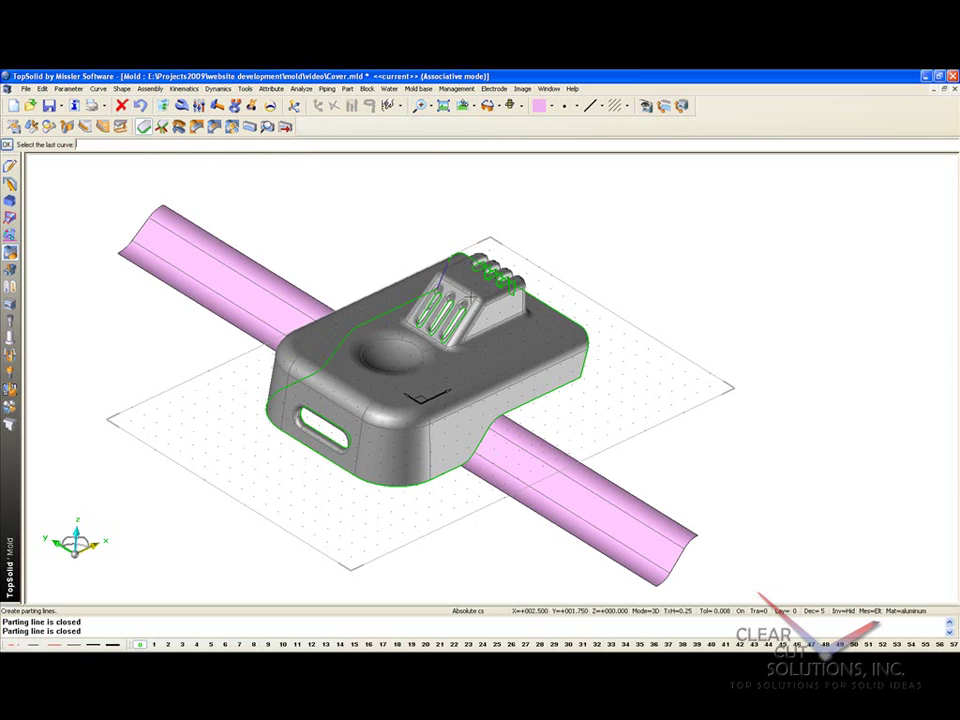
pyautogui.click(582, 364)
pyautogui.press('Return')
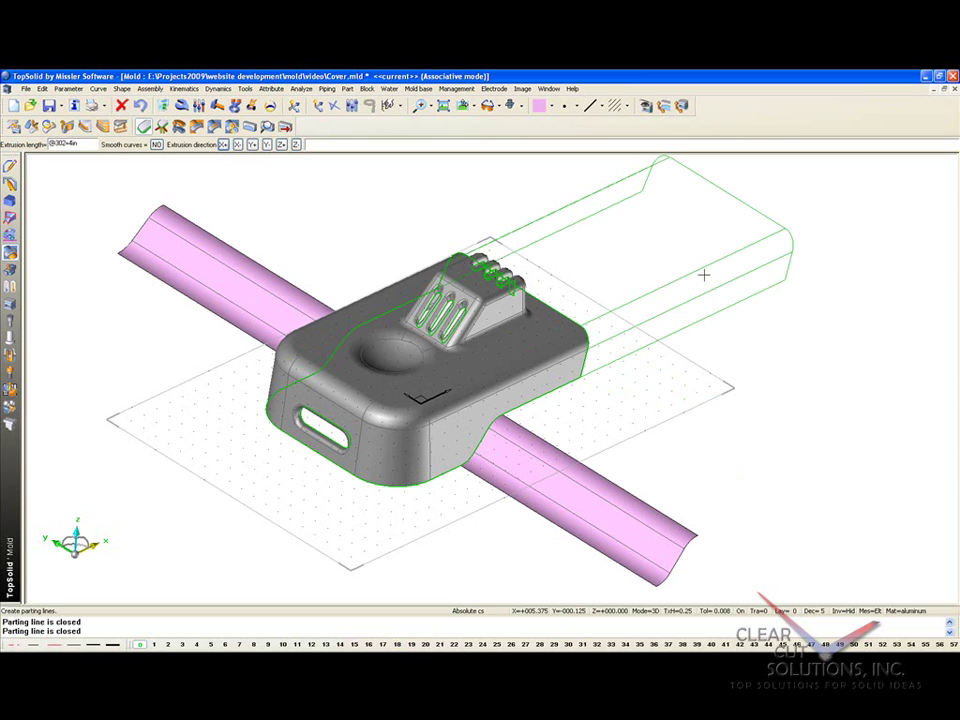
pyautogui.click(704, 275)
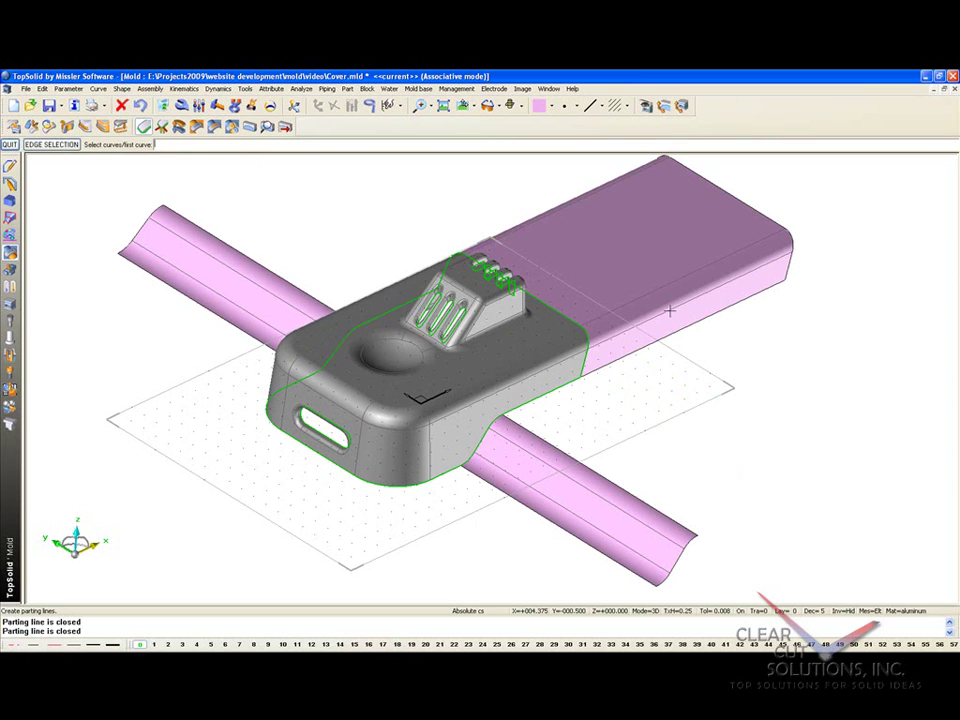
# Create a flat external parting surface with a 4 in length around the cover's oblong-opening end, using the Y+ direction.
pyautogui.press('Escape')
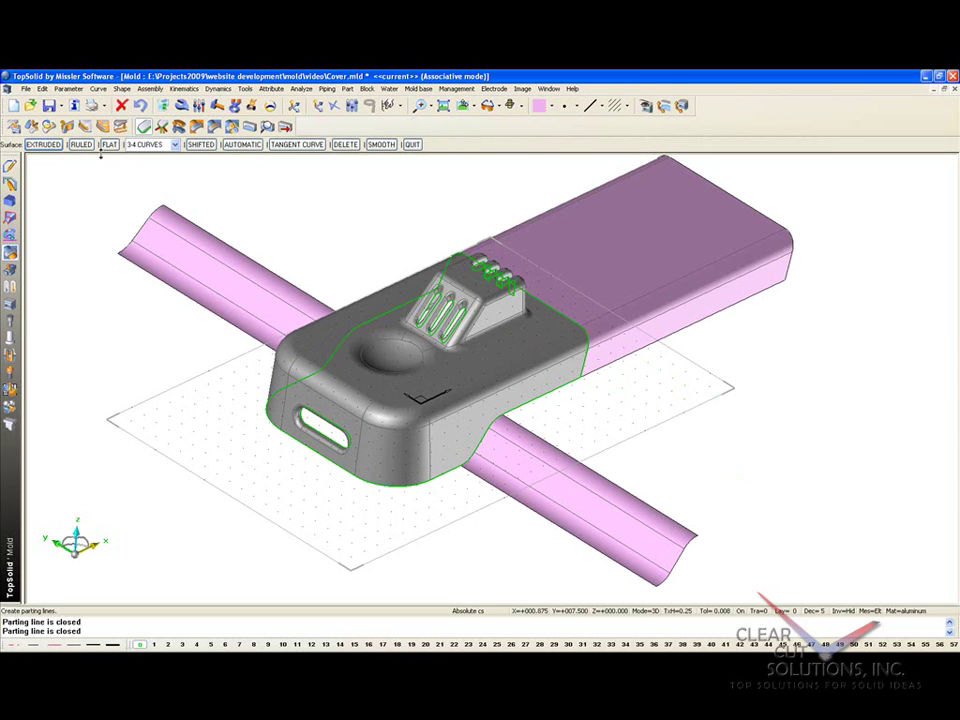
pyautogui.click(109, 145)
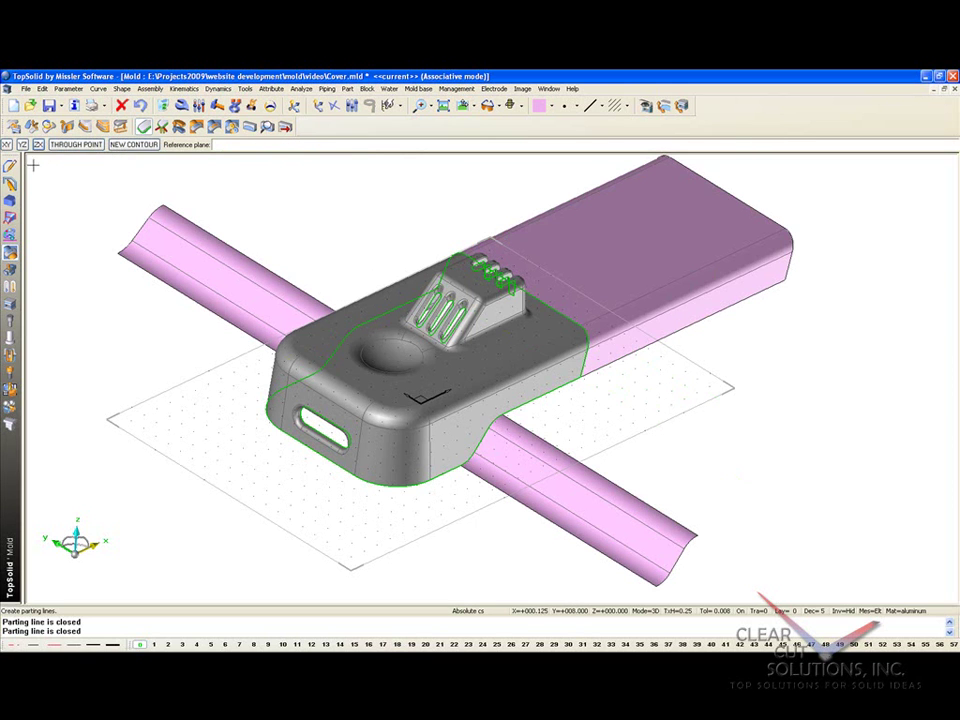
pyautogui.click(295, 425)
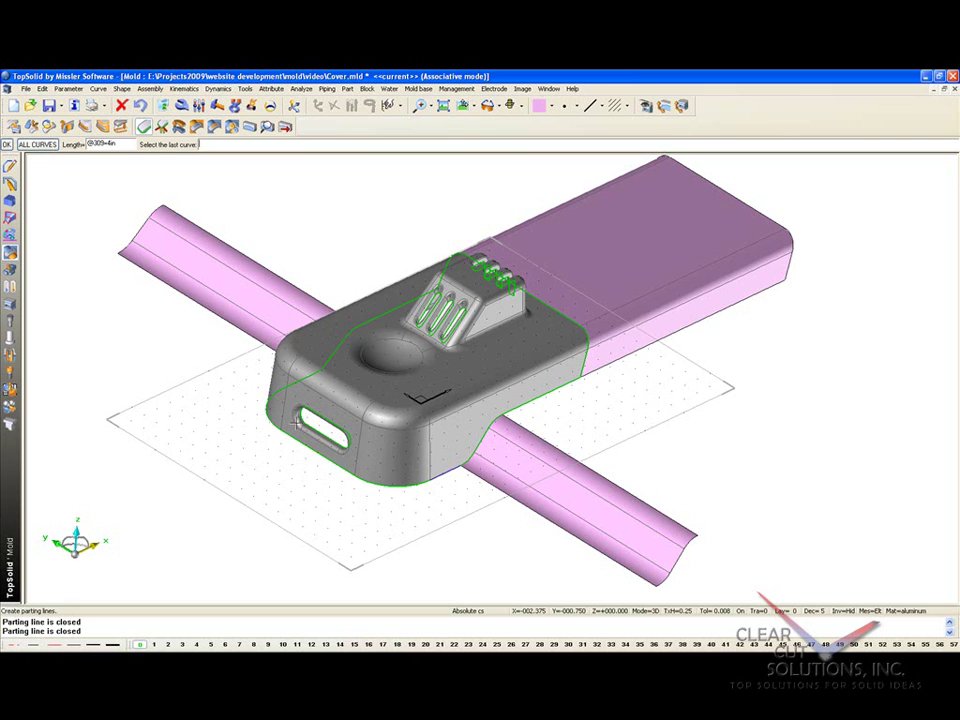
pyautogui.click(299, 382)
pyautogui.click(299, 381)
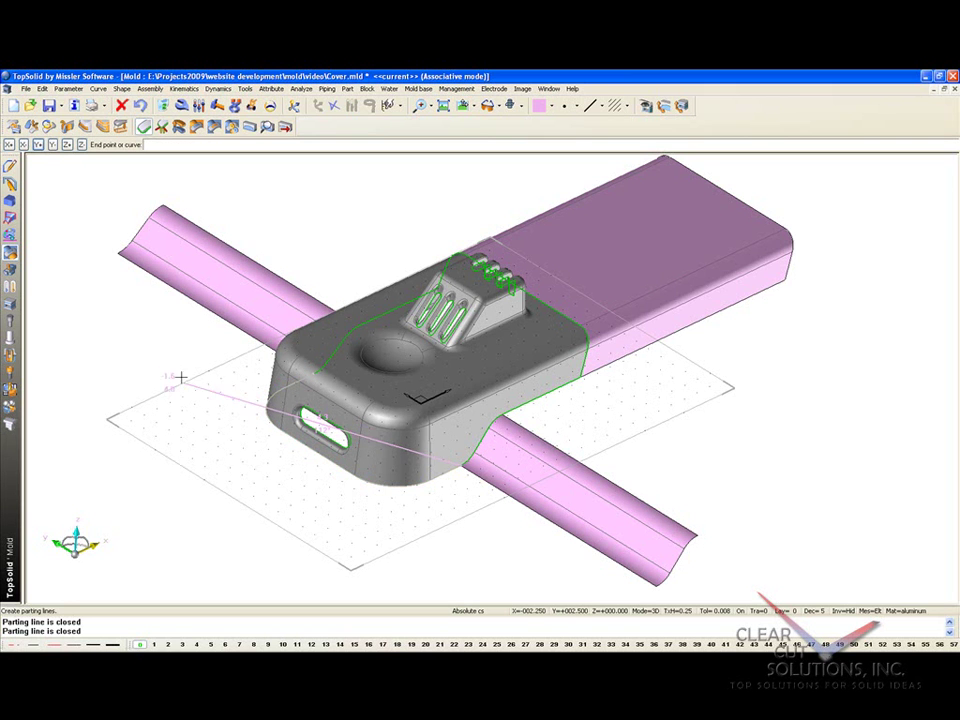
pyautogui.click(37, 146)
pyautogui.moveTo(163, 393)
pyautogui.mouseDown(button='middle')
pyautogui.moveTo(157, 304)
pyautogui.moveTo(156, 392)
pyautogui.mouseUp(button='middle')
# Create a flat external parting surface on the XY plane along the straight near-side edge by the vent end, 4 in long, with the X+ direction.
pyautogui.click(111, 147)
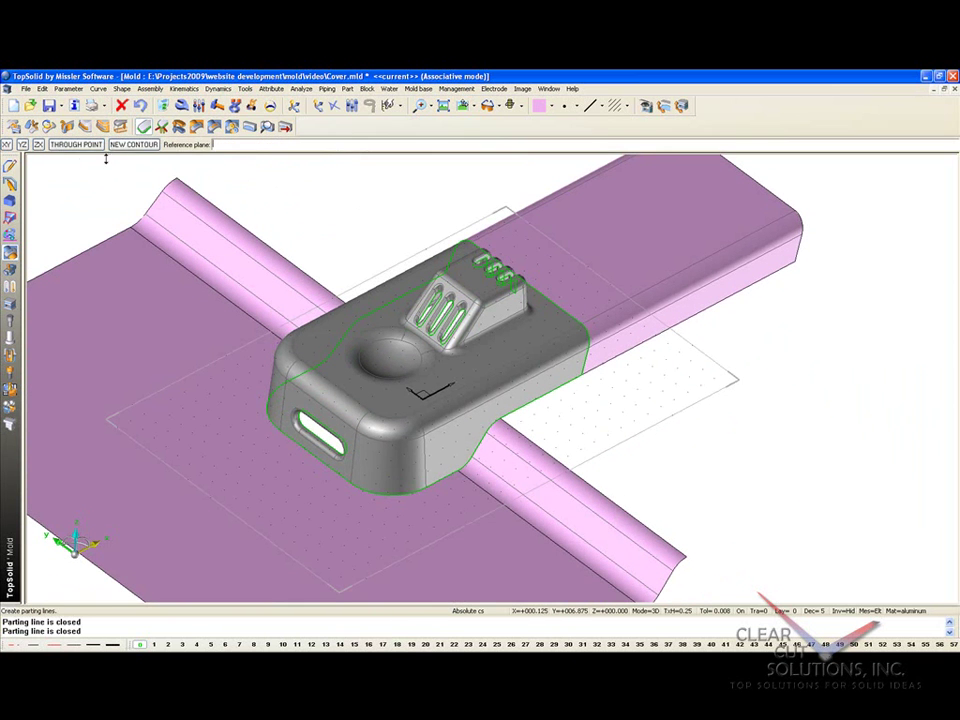
pyautogui.click(9, 146)
pyautogui.click(545, 398)
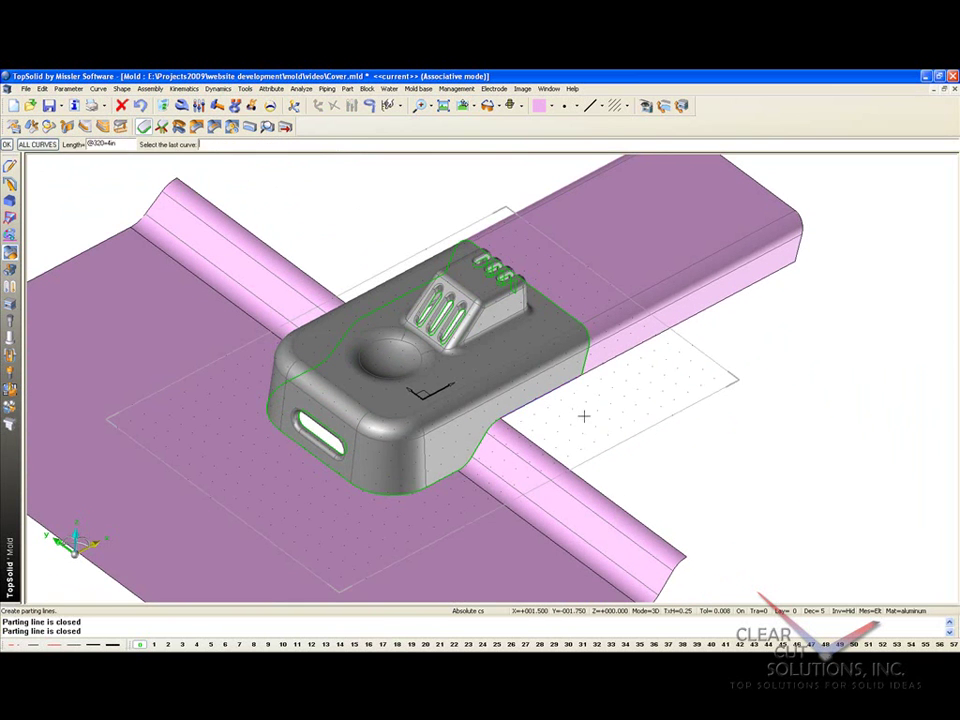
pyautogui.click(7, 145)
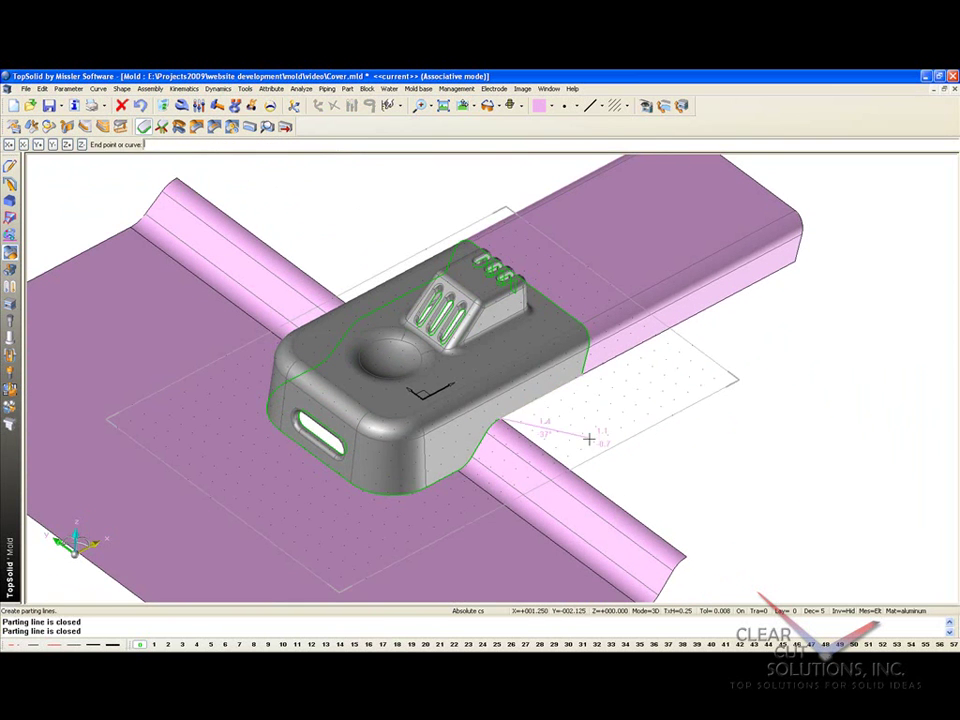
pyautogui.click(10, 146)
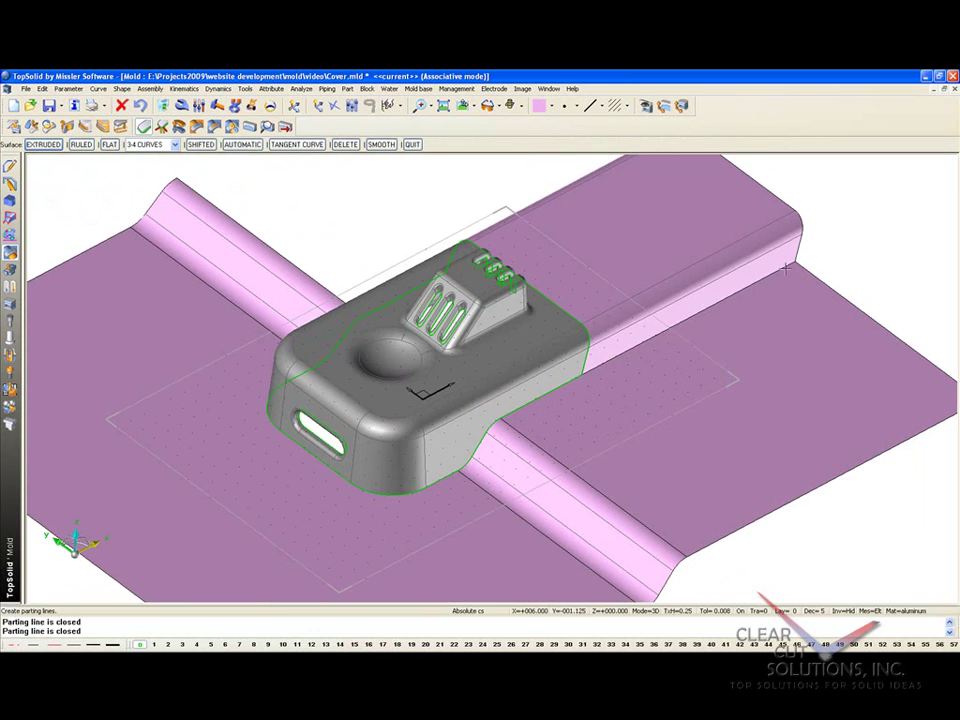
# Duplicate the flat side parting surface to the opposite long side of the cover by symmetry about the XZ plane.
pyautogui.moveTo(678, 521); pyautogui.dragTo(666, 480, button='middle')
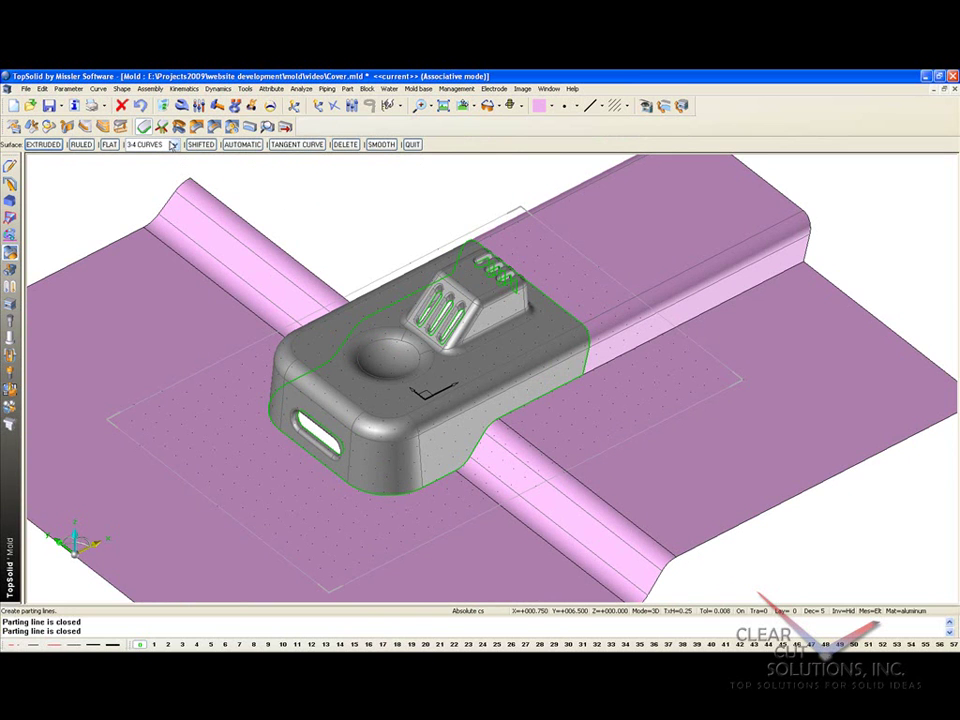
pyautogui.click(173, 144)
pyautogui.click(158, 175)
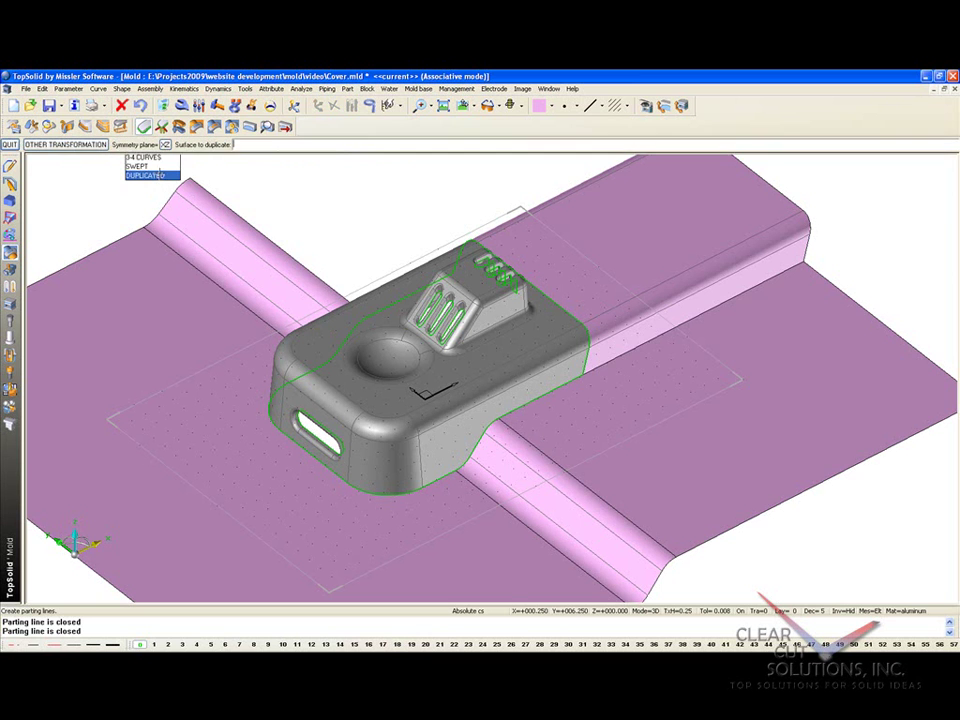
pyautogui.click(754, 455)
pyautogui.scroll(-4, 567, 466)
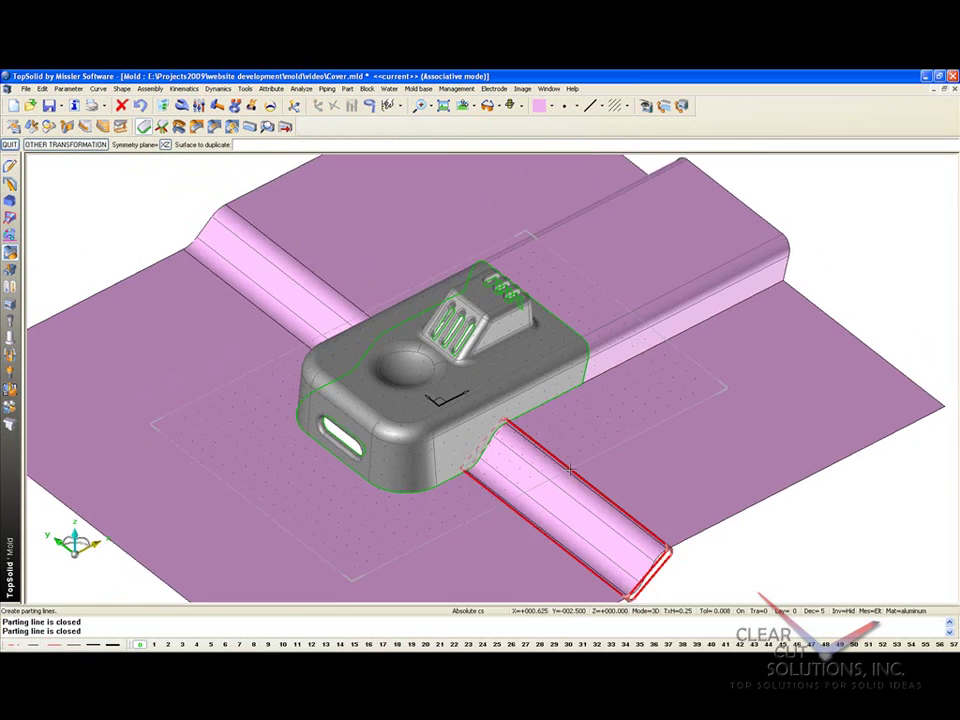
pyautogui.click(567, 466)
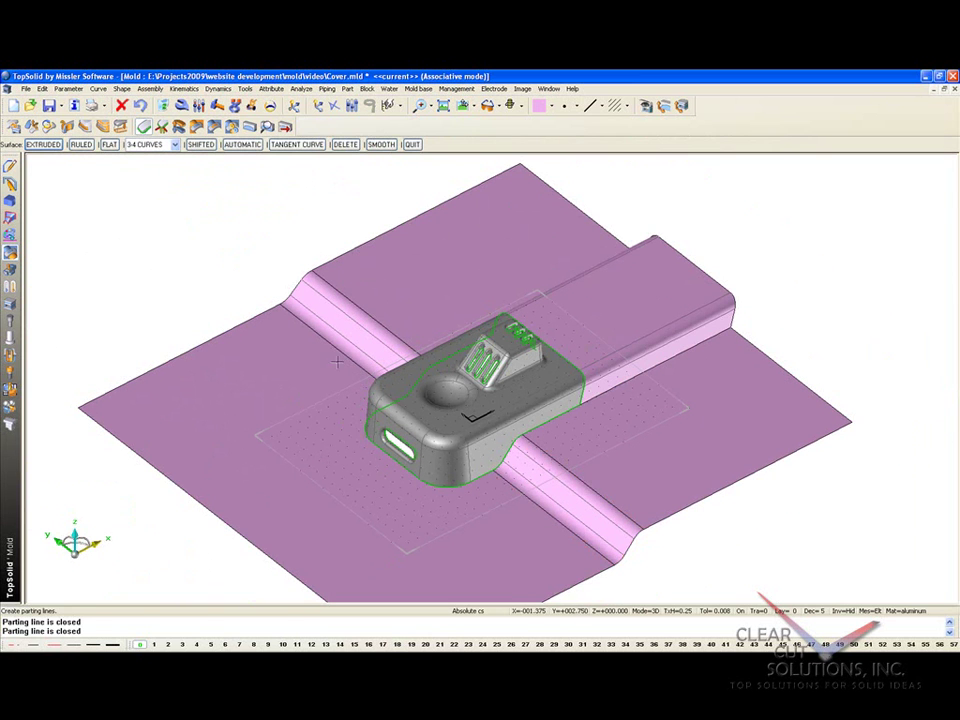
# Switch to internal parting surfaces and create flat ones closing the end wall's oblong opening and the three slots in the raised vent's sloped face.
pyautogui.click(411, 144)
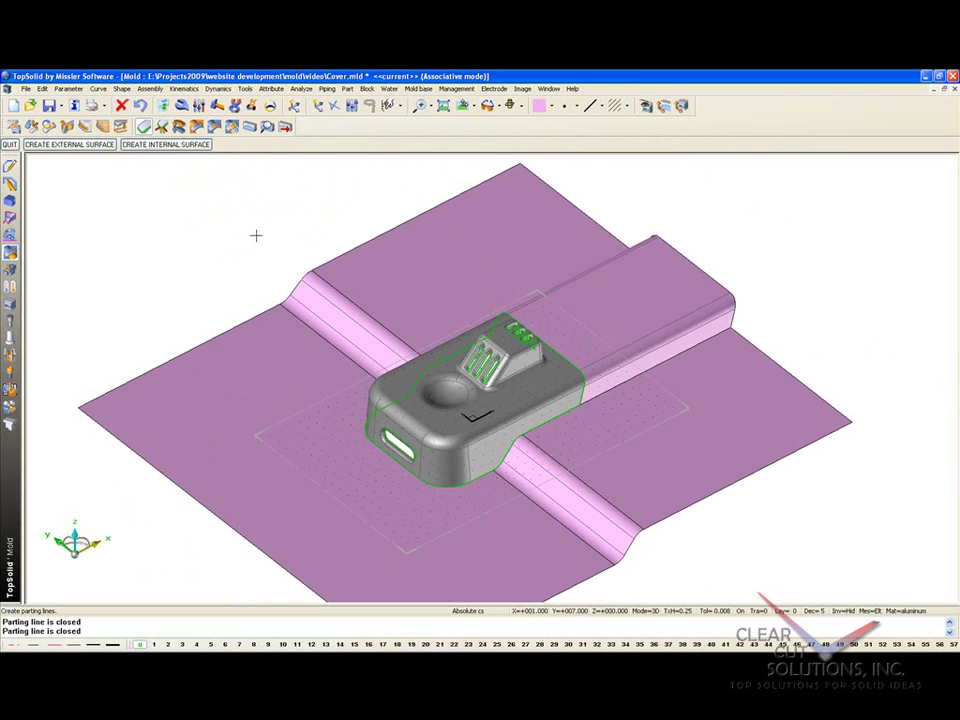
pyautogui.click(168, 146)
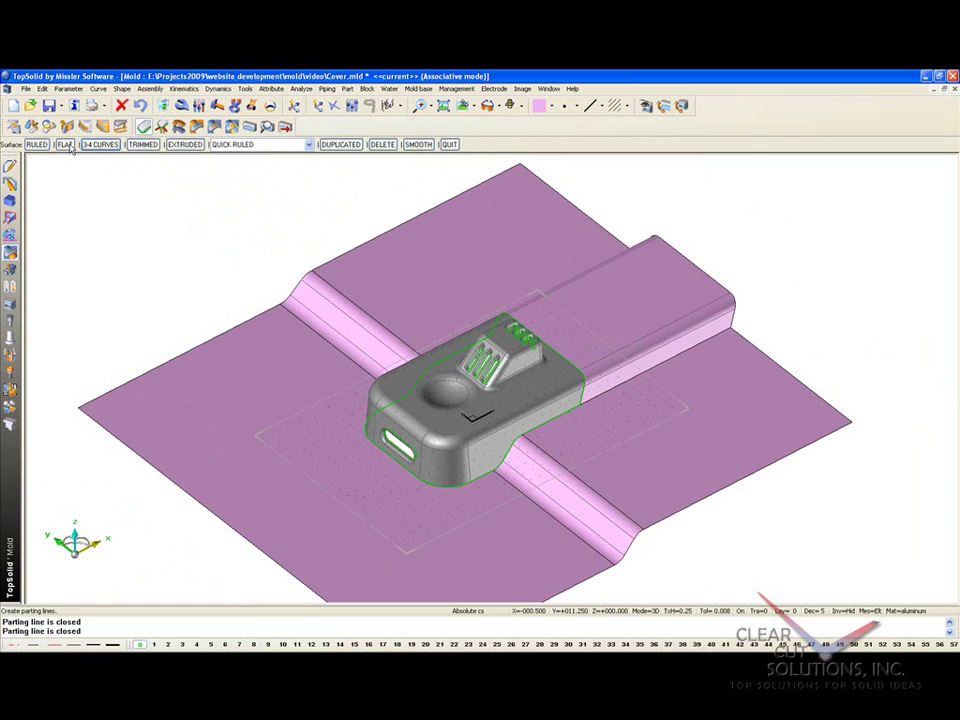
pyautogui.click(66, 145)
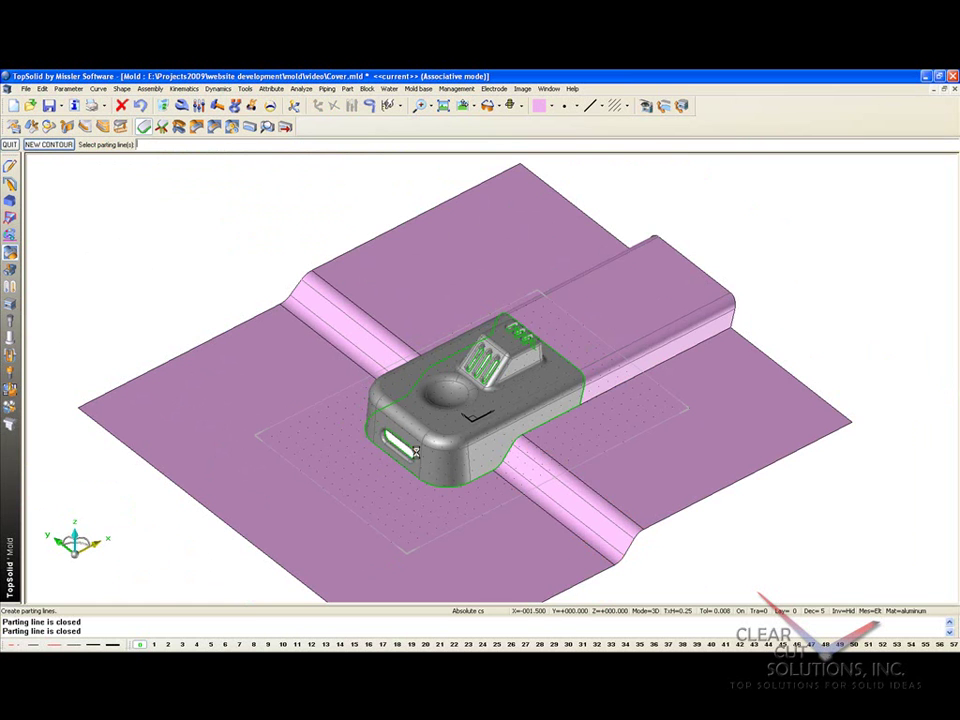
pyautogui.scroll(5, 484, 411)
pyautogui.moveTo(510, 364); pyautogui.dragTo(247, 329, button='middle')
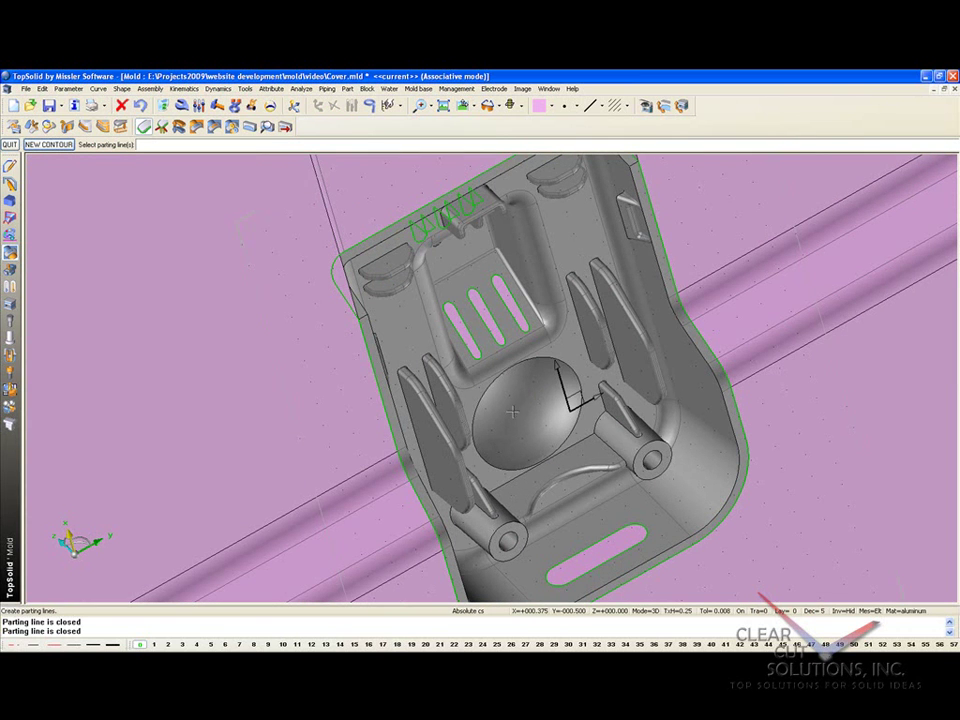
# Create ruled internal surfaces across the upper section and the curved bend of the vent slot nearest the inner corner.
pyautogui.moveTo(514, 411); pyautogui.dragTo(440, 336, button='middle')
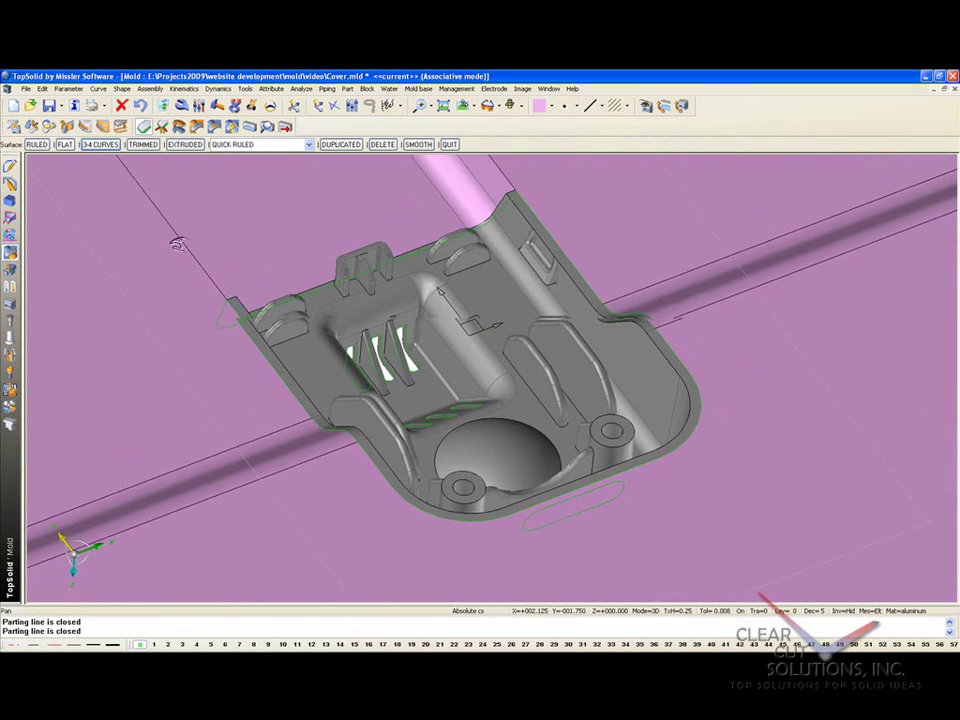
pyautogui.moveTo(178, 243); pyautogui.dragTo(177, 249, button='middle')
pyautogui.scroll(3, 416, 381)
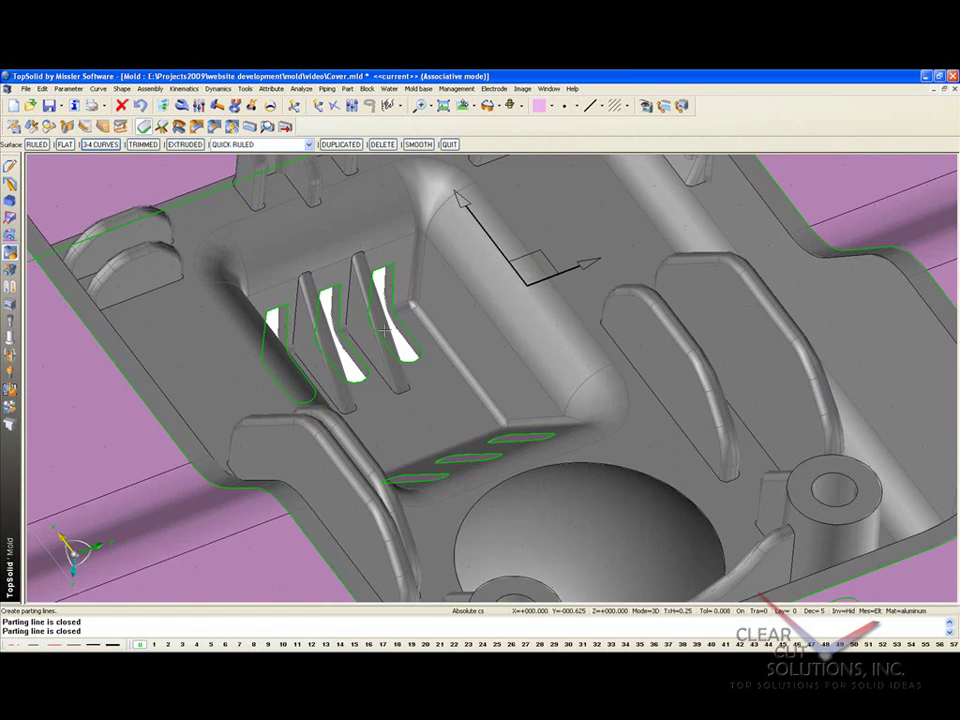
pyautogui.scroll(3, 387, 328)
pyautogui.moveTo(436, 351); pyautogui.dragTo(424, 399, button='middle')
pyautogui.scroll(3, 425, 390)
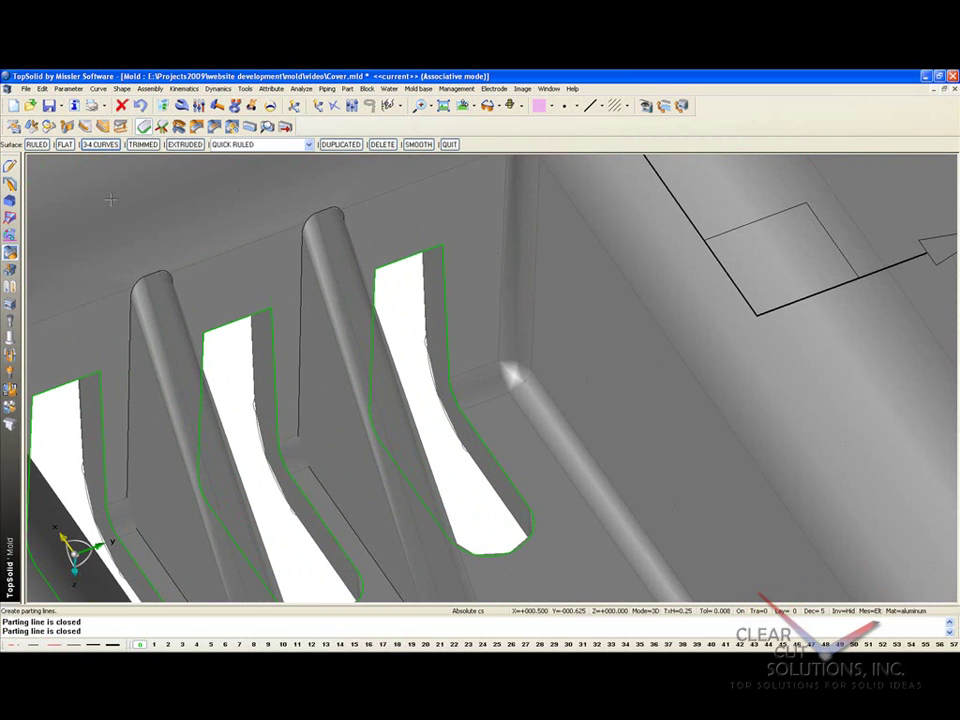
pyautogui.click(37, 144)
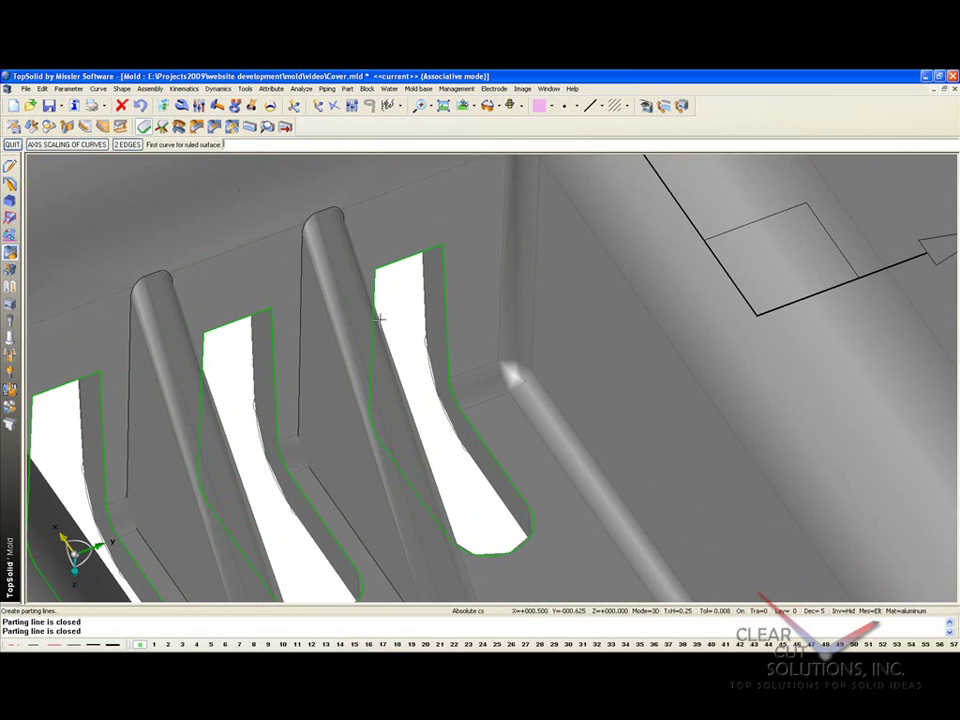
pyautogui.click(447, 309)
pyautogui.click(377, 315)
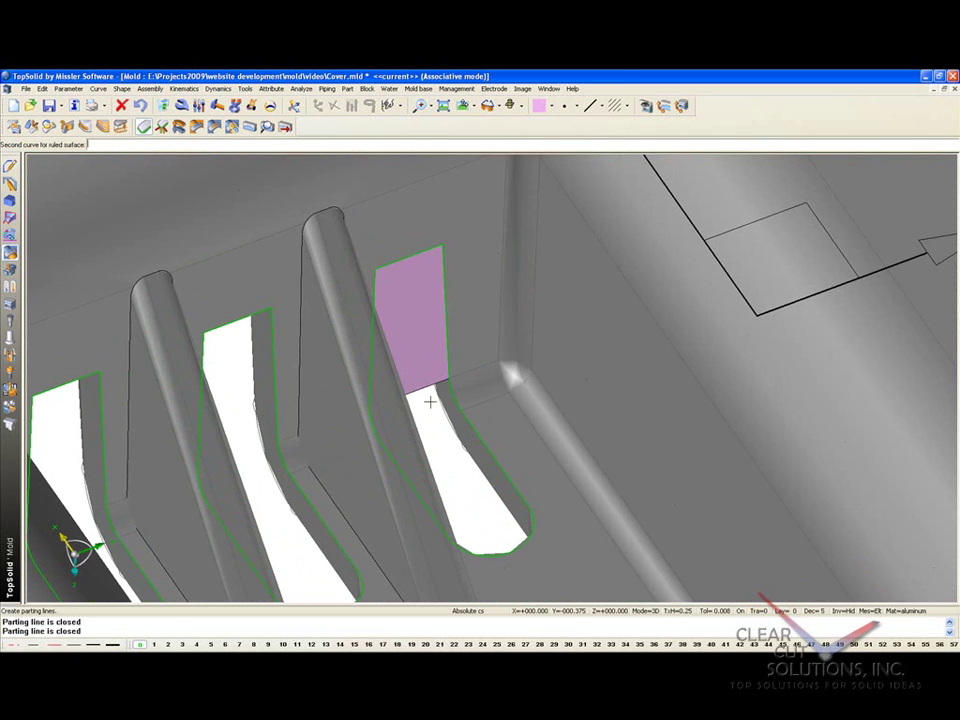
pyautogui.press('Escape')
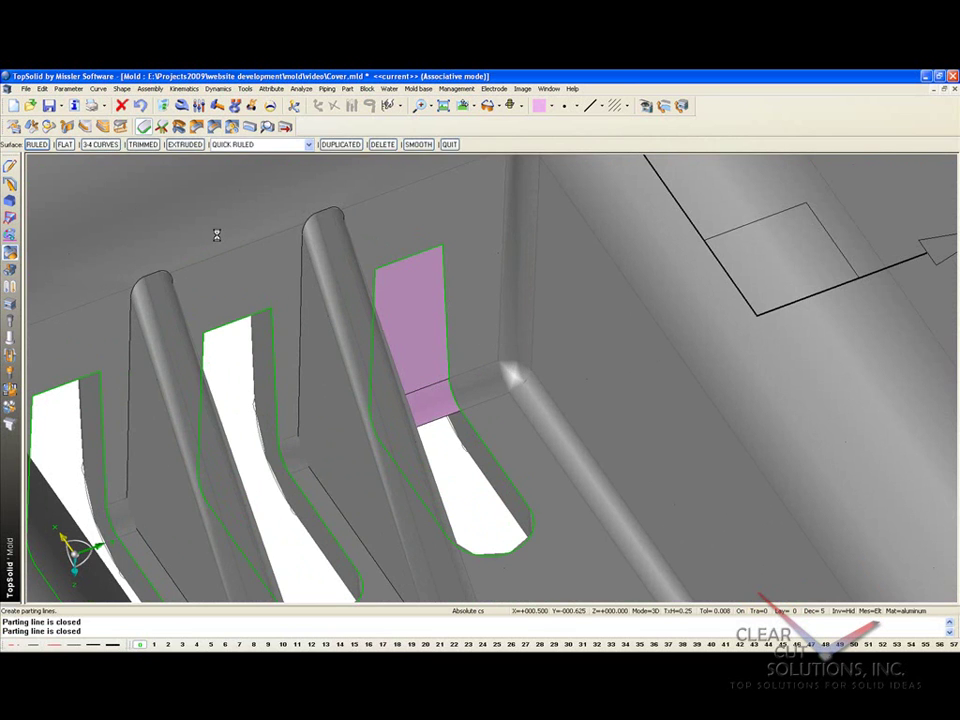
# Create a flat internal surface over the same slot's rounded lower section from a new closed contour, using Pass on Segment mode.
pyautogui.click(64, 144)
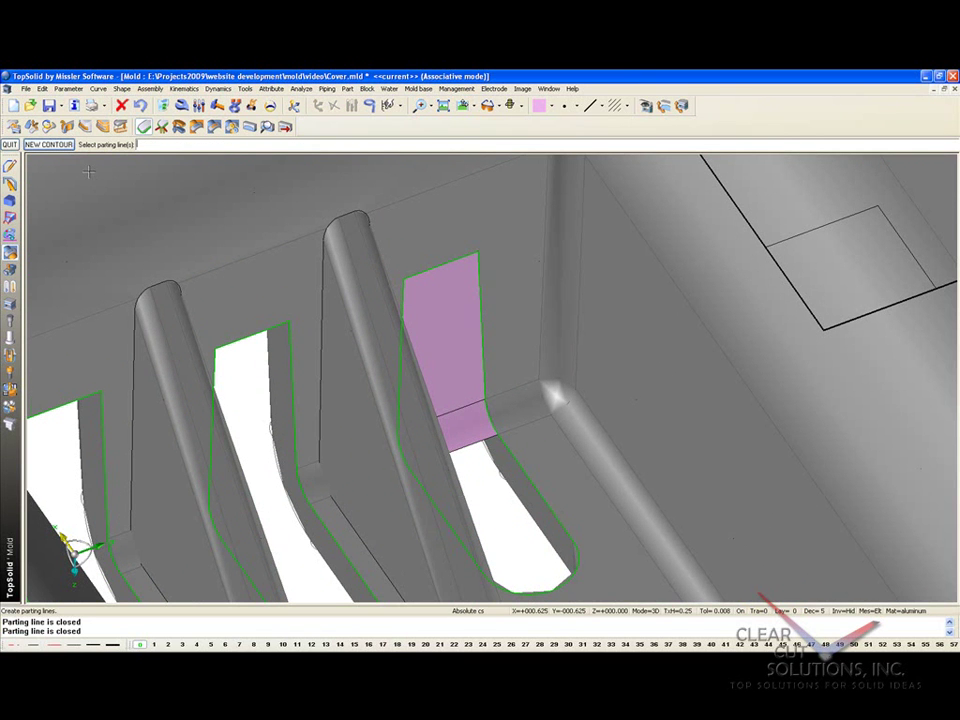
pyautogui.click(55, 146)
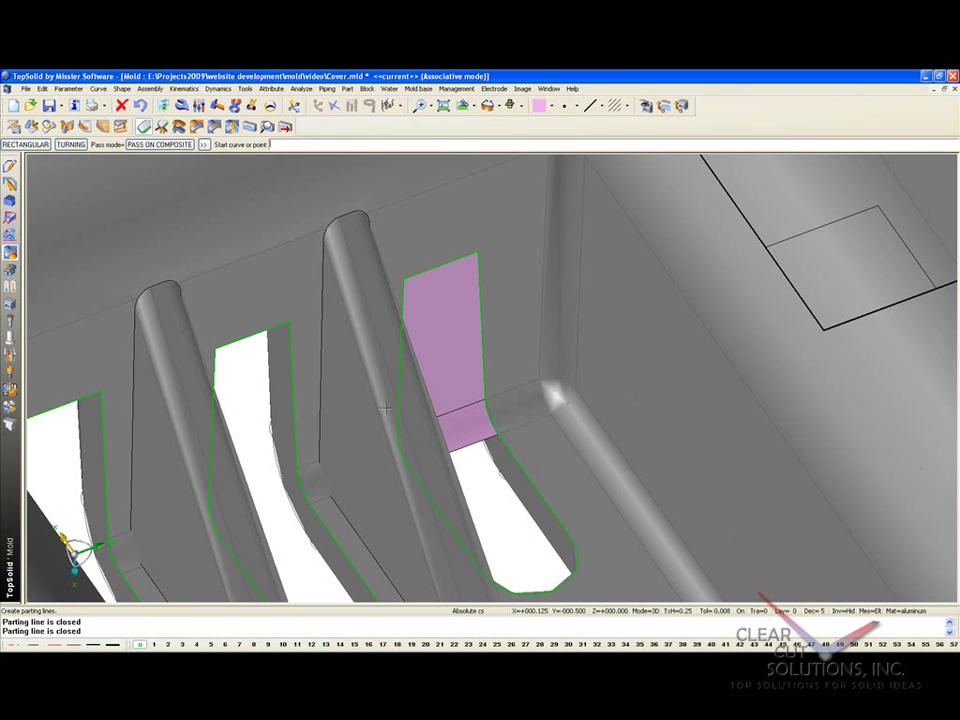
pyautogui.moveTo(475, 453); pyautogui.dragTo(444, 406, button='middle')
pyautogui.click(160, 144)
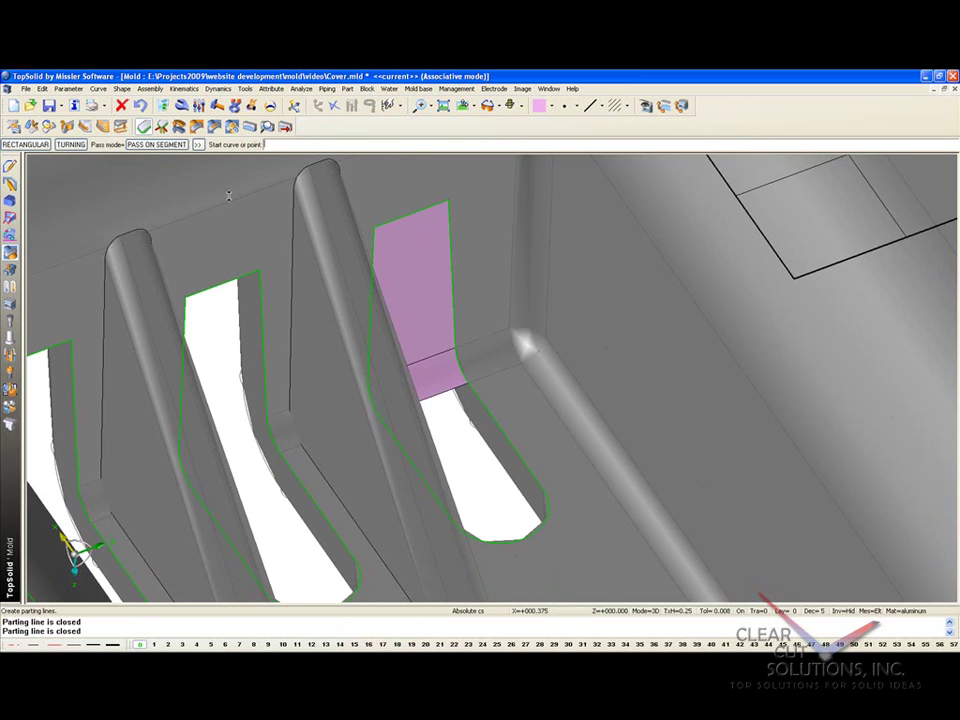
pyautogui.click(477, 393)
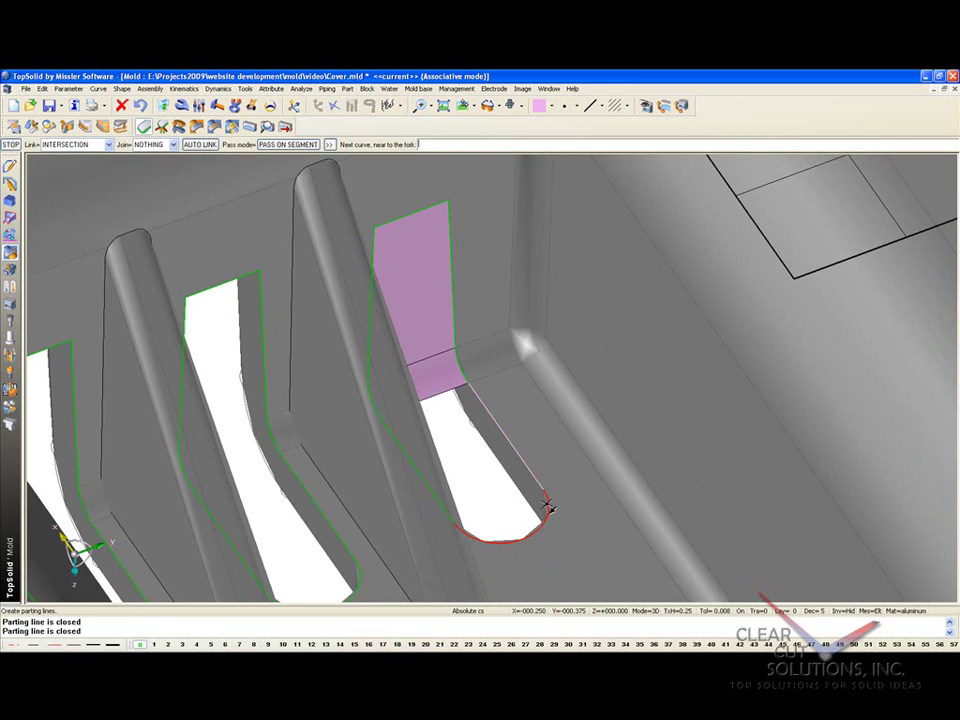
pyautogui.click(437, 479)
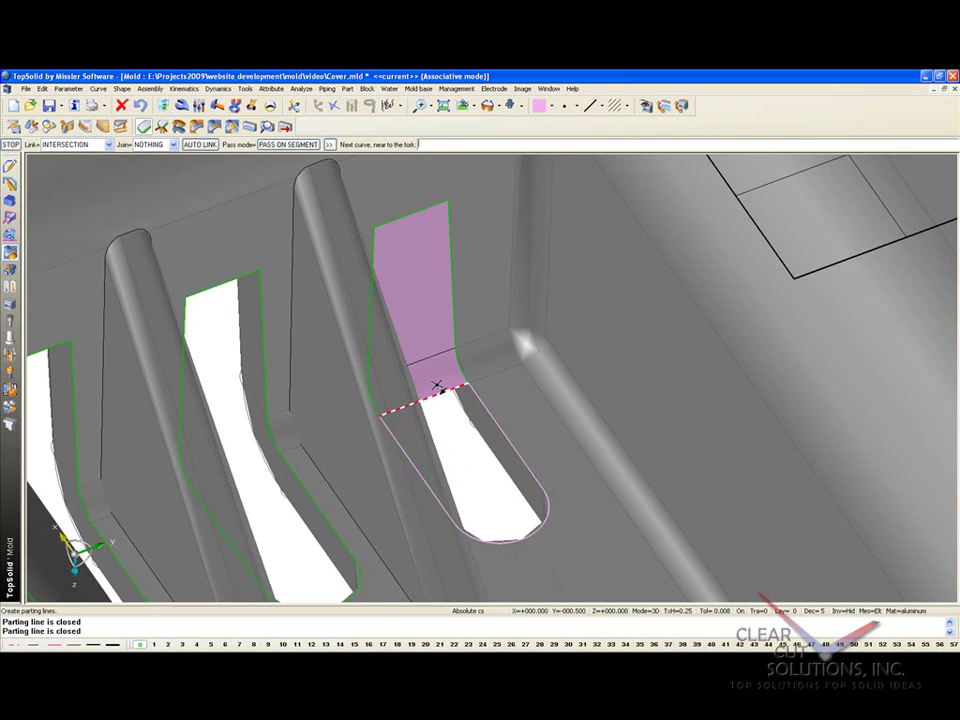
pyautogui.click(455, 391)
pyautogui.click(478, 389)
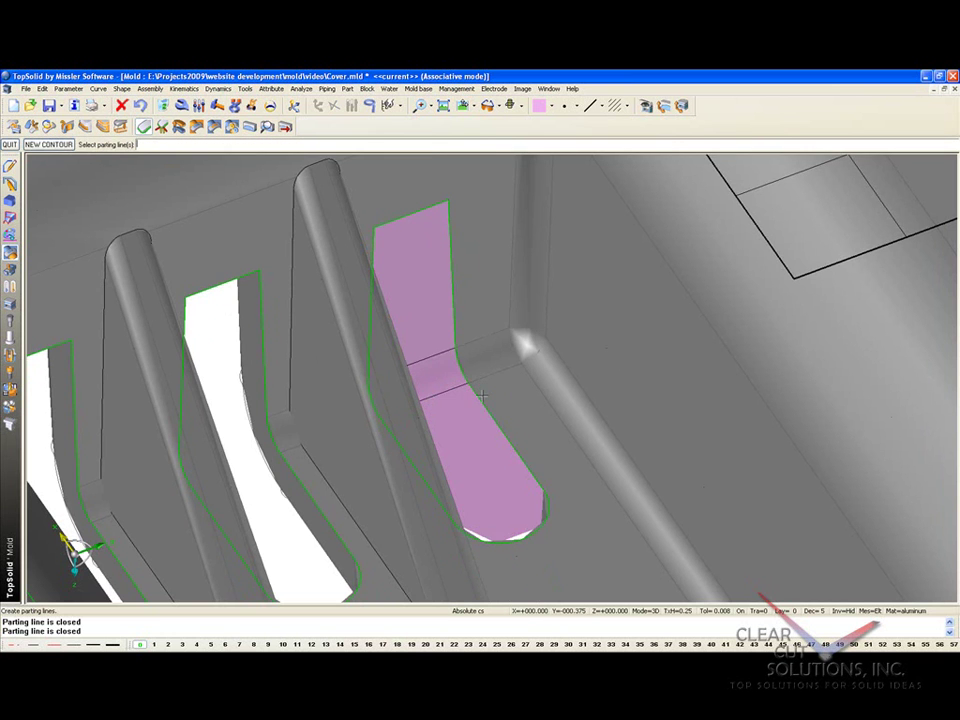
pyautogui.scroll(-5, 478, 385)
pyautogui.press('Escape')
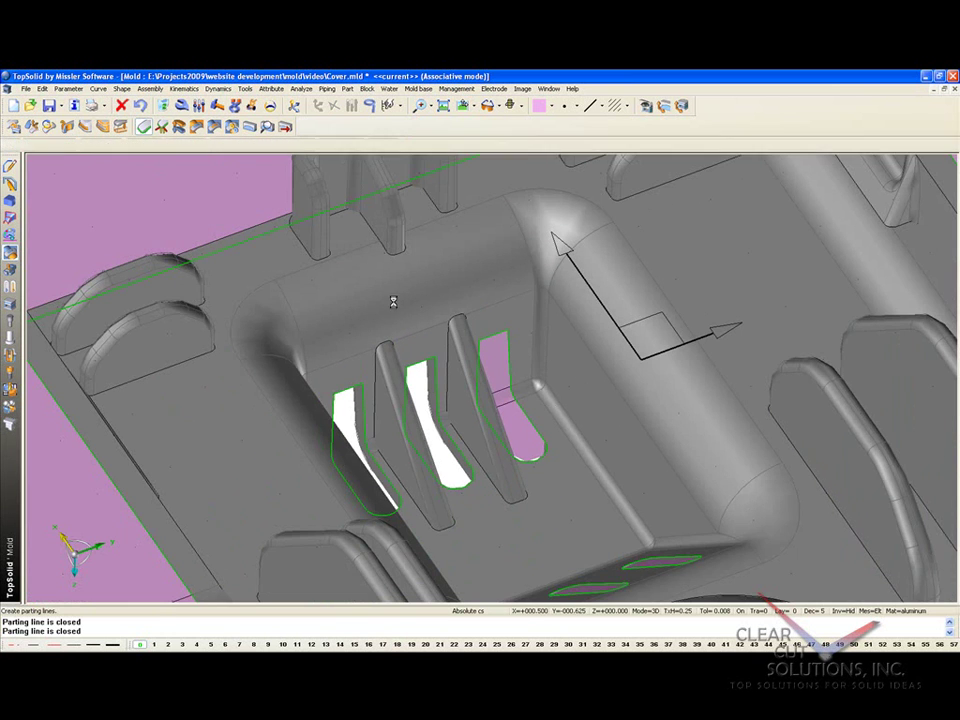
# Duplicate the finished slot's upper internal surface to the other two slots by linear propagation across the slots, with a total number of 3.
pyautogui.click(345, 148)
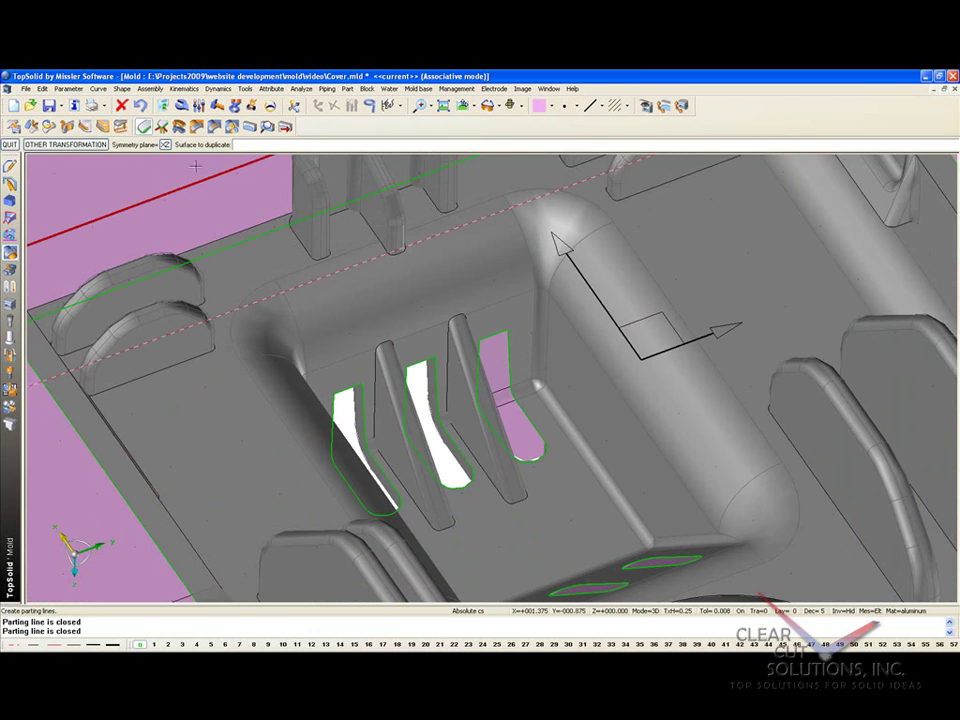
pyautogui.click(80, 145)
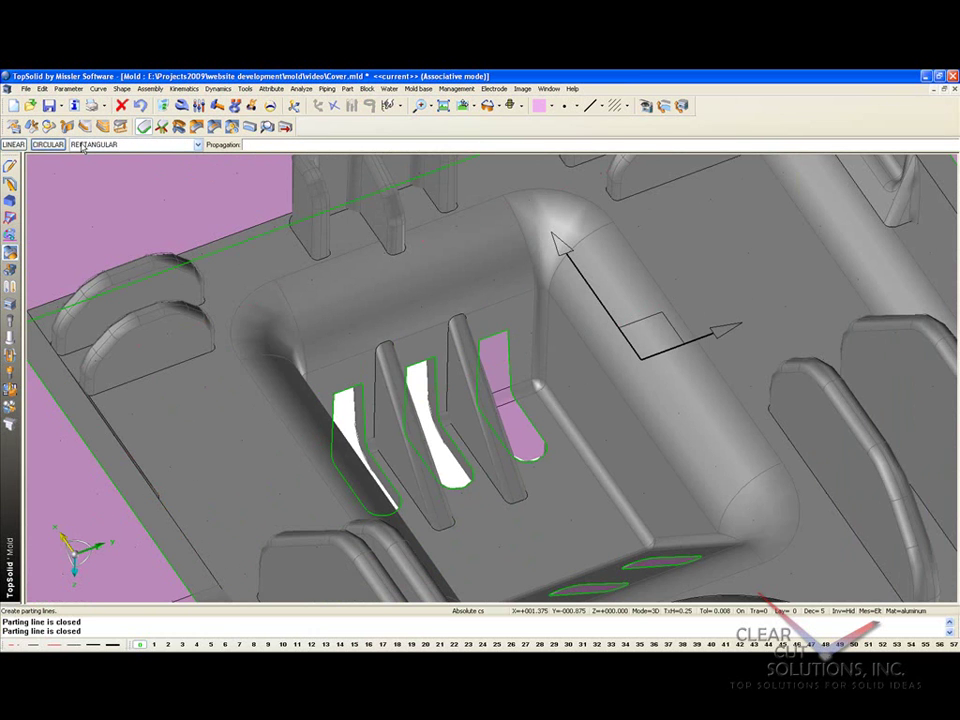
pyautogui.scroll(4, 517, 372)
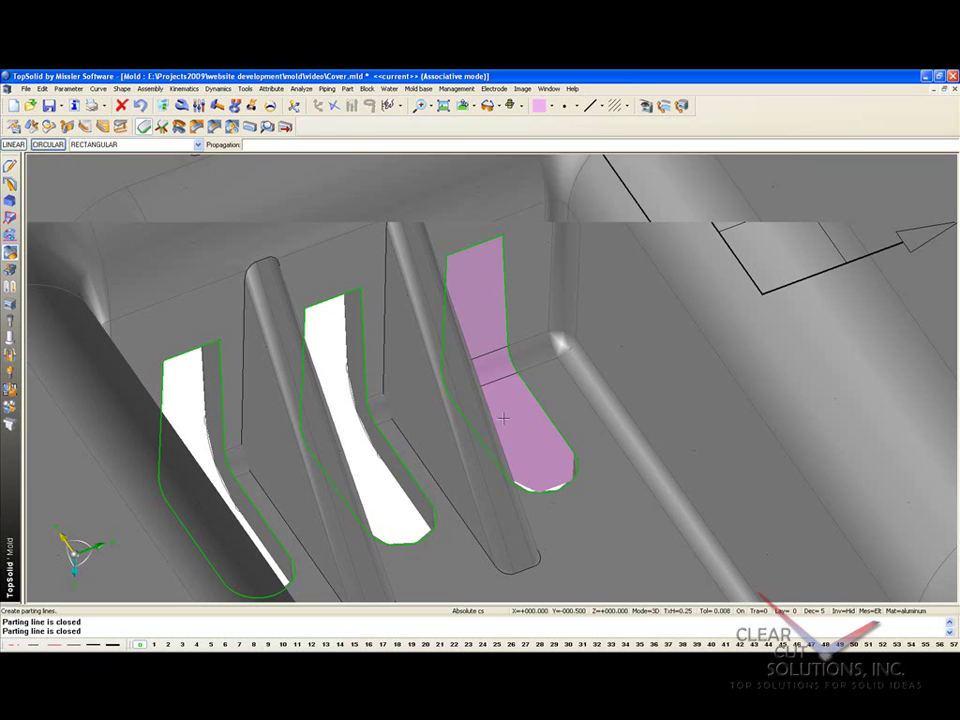
pyautogui.click(517, 372)
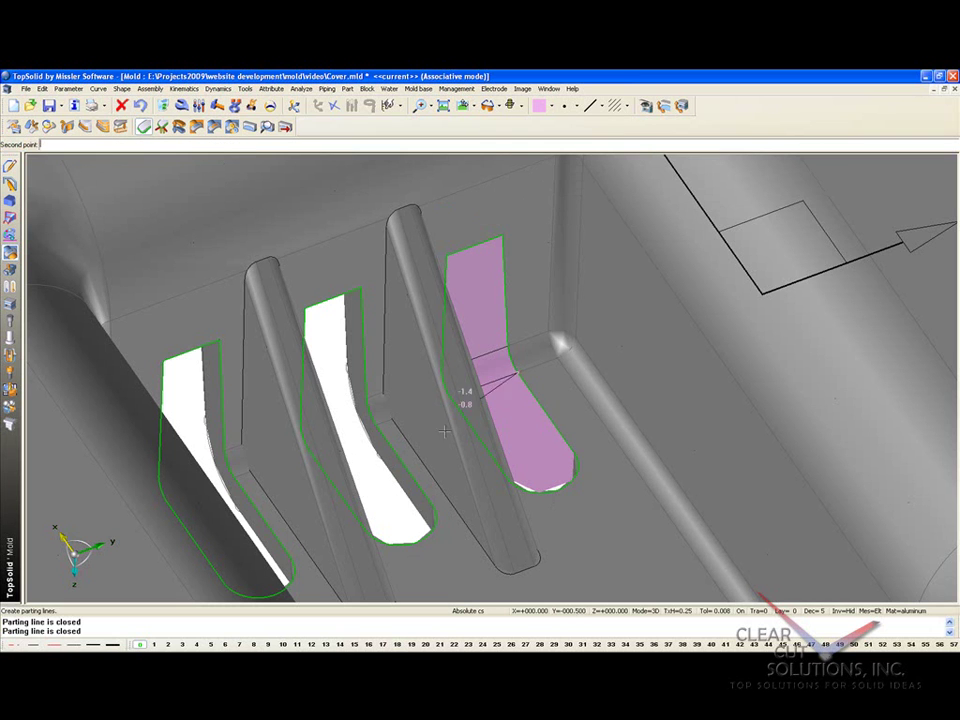
pyautogui.click(233, 478)
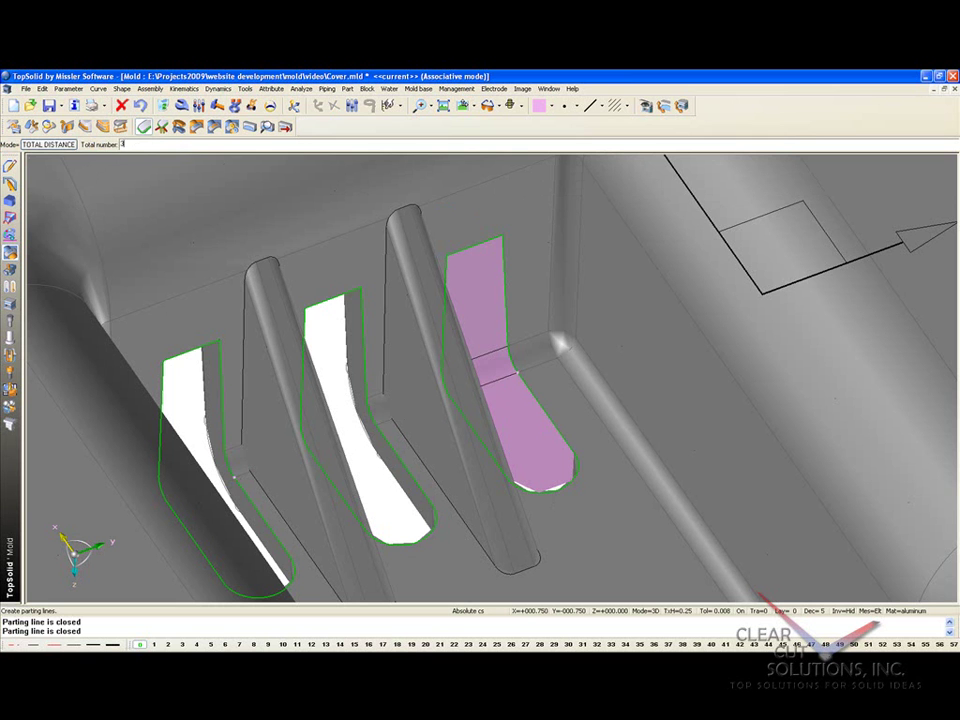
pyautogui.write('3')
pyautogui.press('Return')
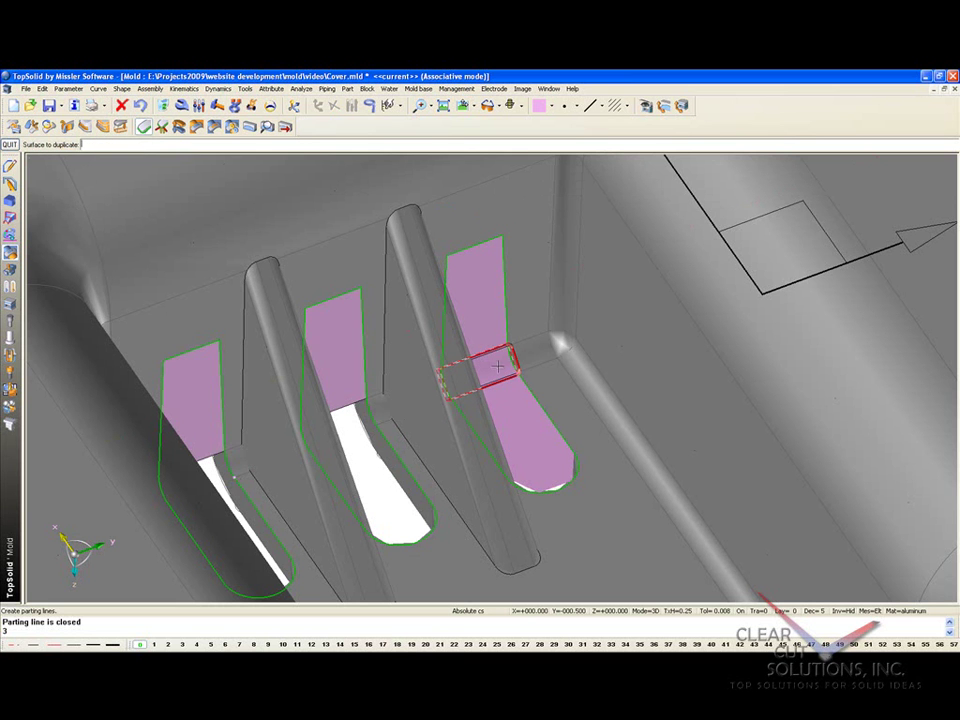
# Duplicate the curved bend and rounded lower surfaces to the other two slots with the same propagation, and finish creating parting surfaces.
pyautogui.click(498, 366)
pyautogui.scroll(-4, 512, 414)
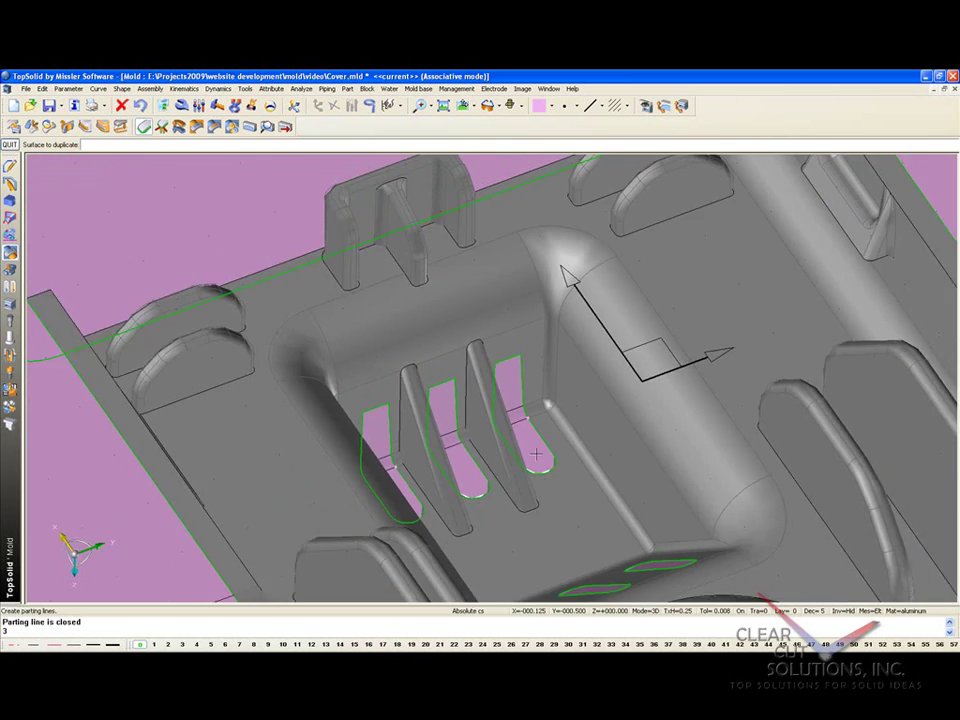
pyautogui.scroll(-6, 536, 455)
pyautogui.moveTo(540, 455); pyautogui.dragTo(704, 369, button='middle')
pyautogui.press('Escape')
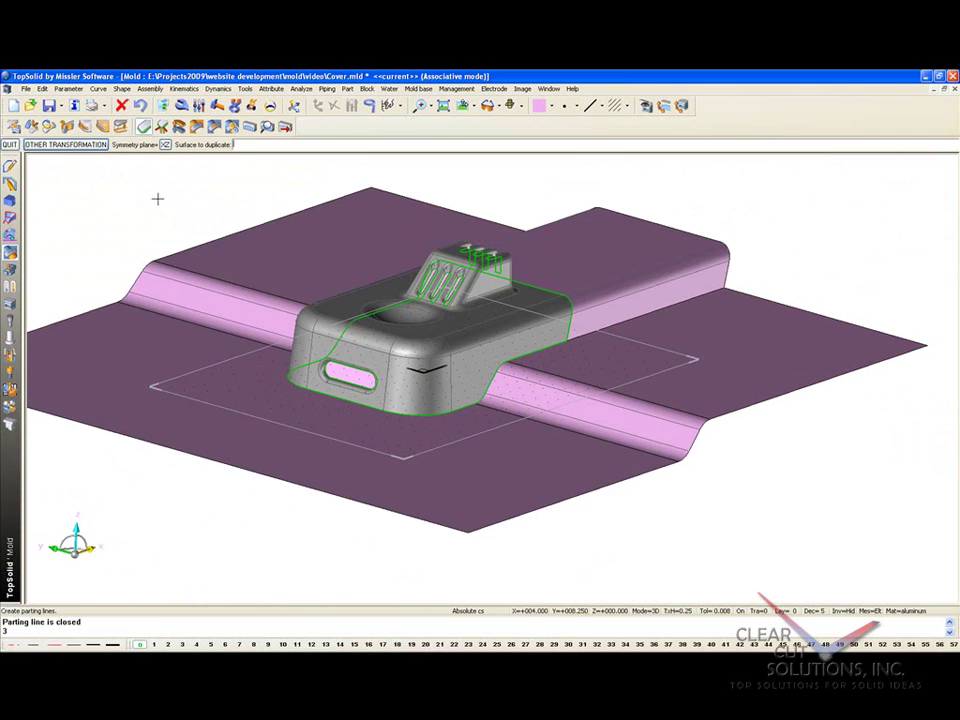
pyautogui.press('Escape')
pyautogui.click(451, 147)
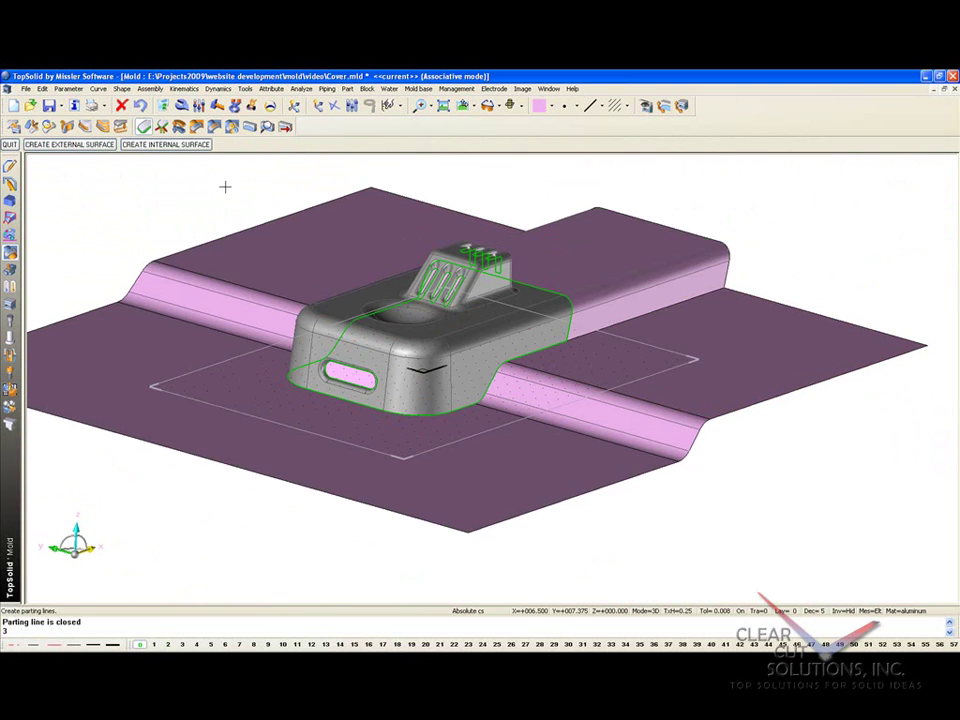
pyautogui.press('Escape')
pyautogui.moveTo(210, 180); pyautogui.dragTo(194, 215, button='middle')
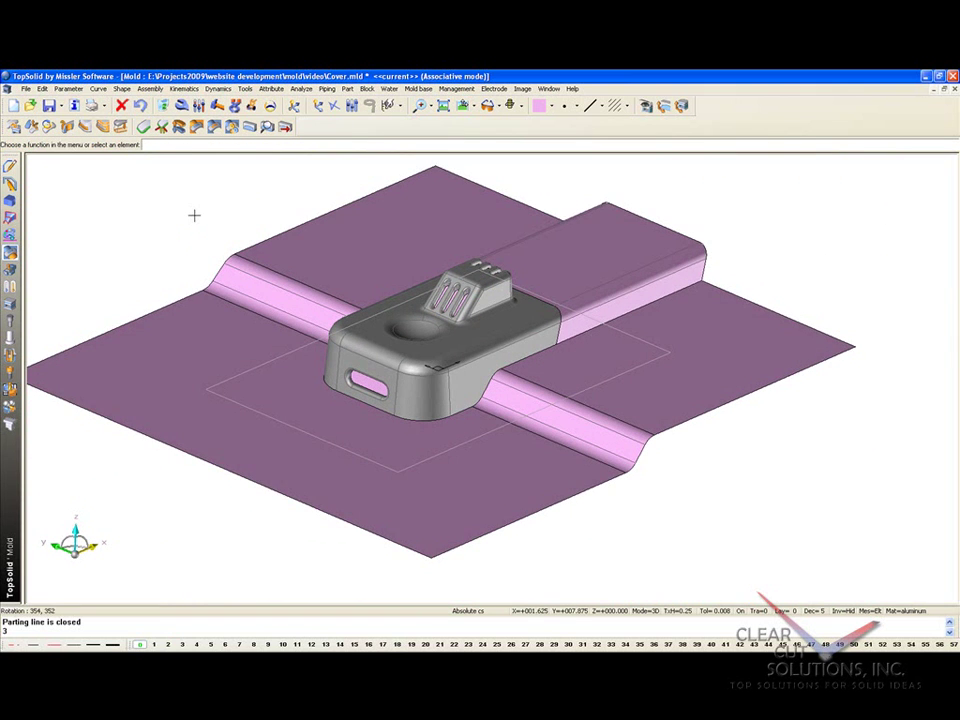
# Open the parting surface management and set the current colour to red with a thick continuous line style.
pyautogui.click(233, 127)
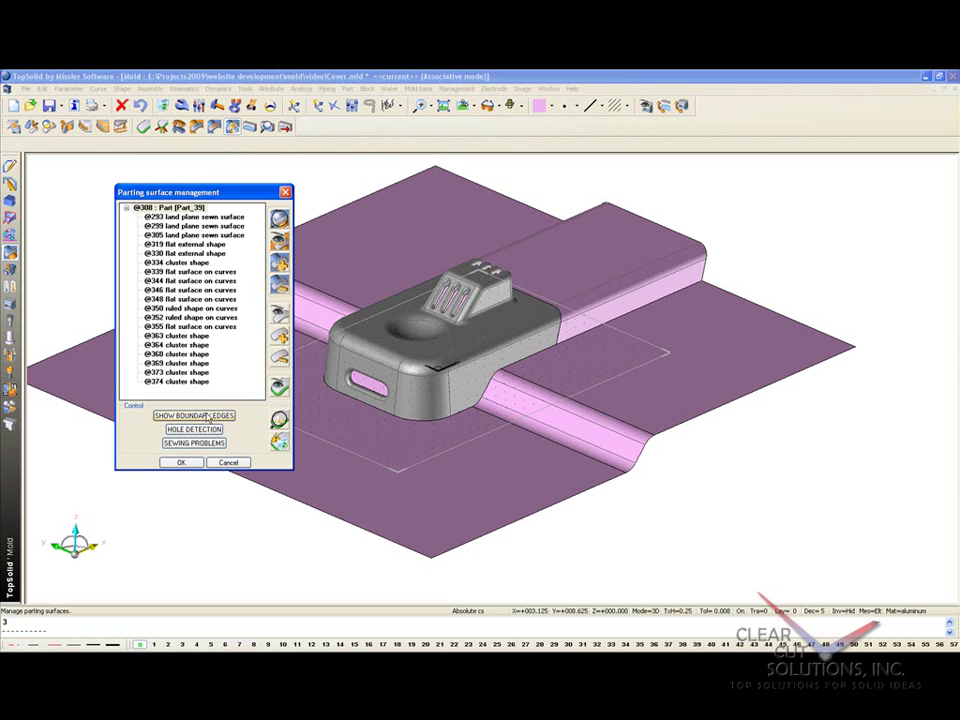
pyautogui.click(539, 107)
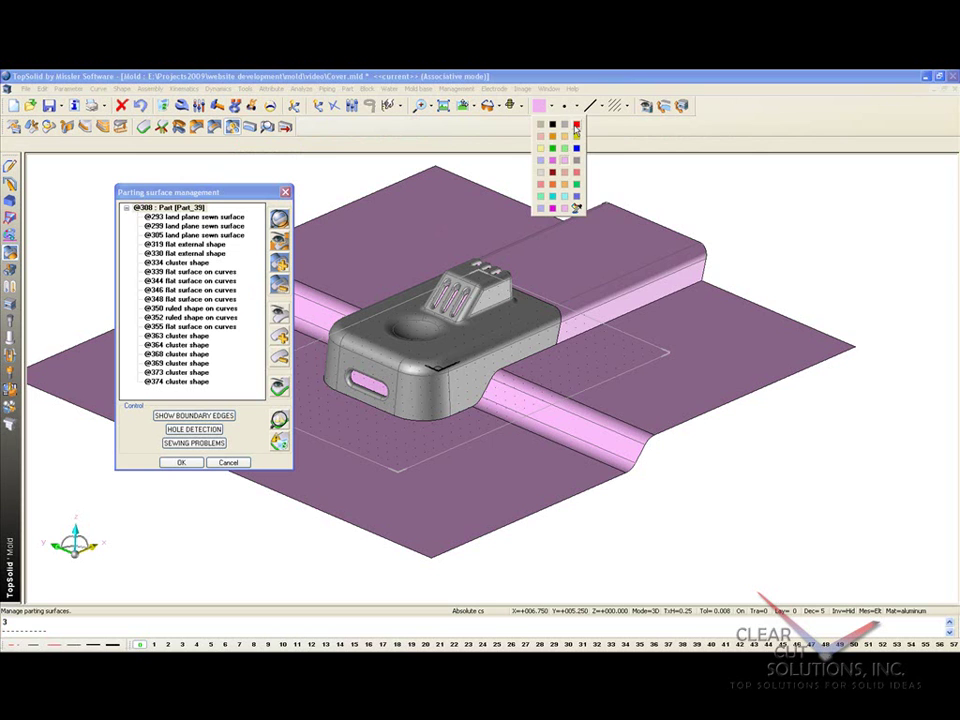
pyautogui.click(576, 124)
pyautogui.click(592, 106)
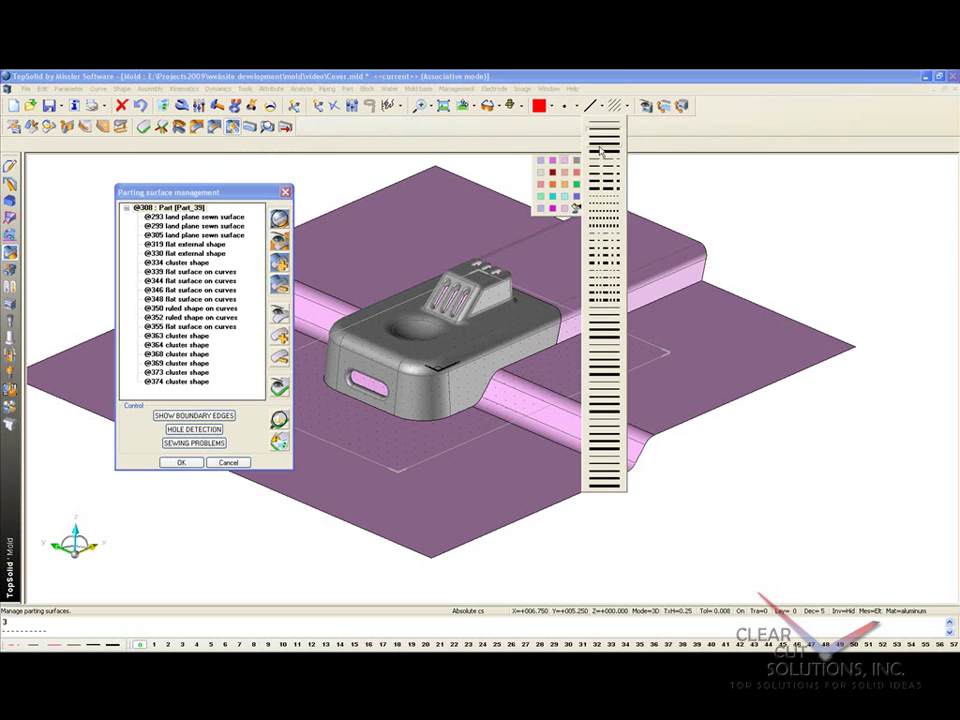
pyautogui.click(602, 149)
pyautogui.scroll(-1, 485, 215)
# Show the boundary edges of the parting surfaces, check them around the part and its openings, and accept the surface management.
pyautogui.click(186, 415)
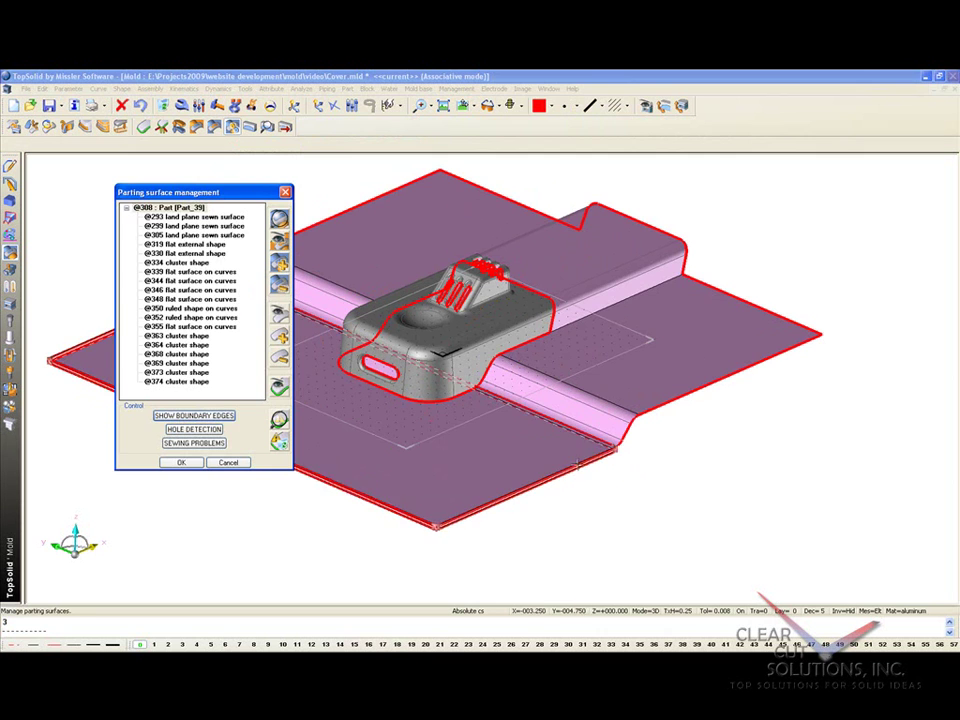
pyautogui.press('Return')
pyautogui.moveTo(636, 506); pyautogui.dragTo(679, 510, button='middle')
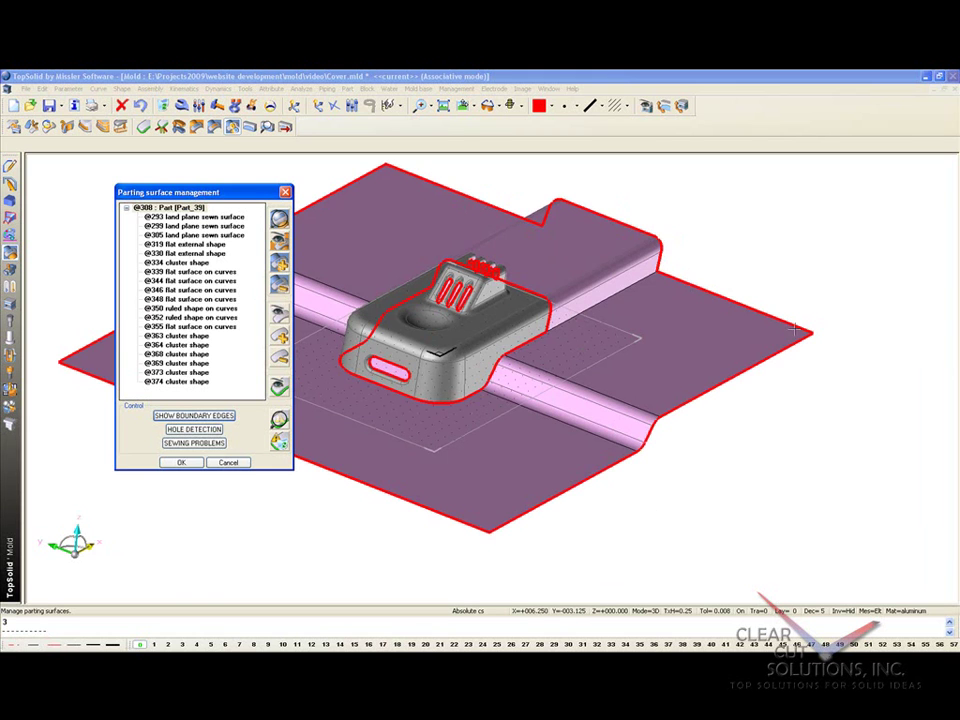
pyautogui.scroll(3, 560, 420)
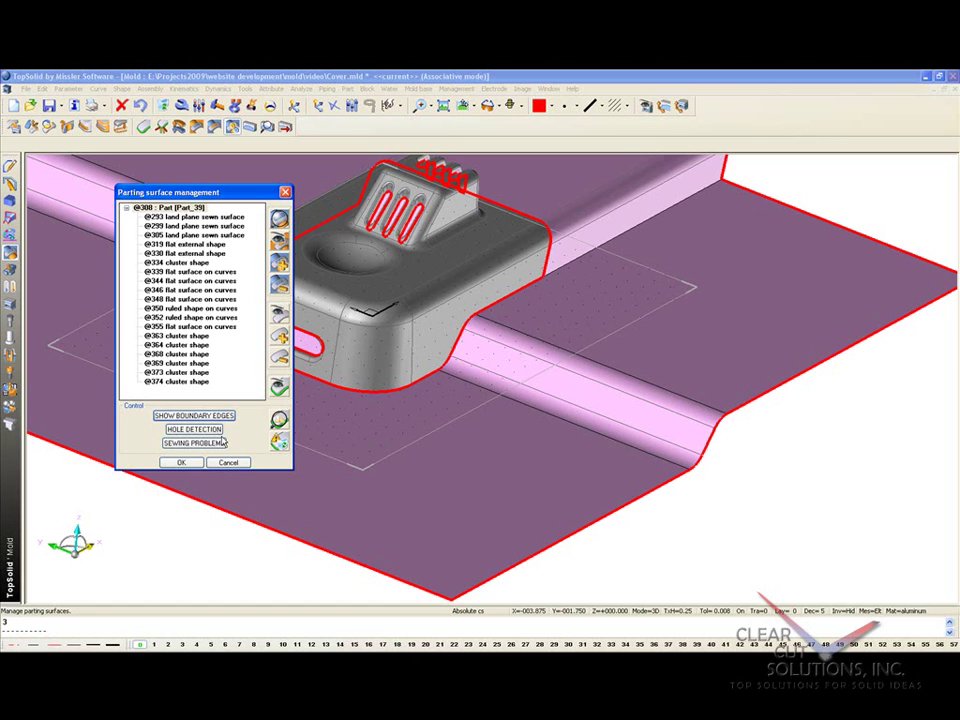
pyautogui.click(181, 463)
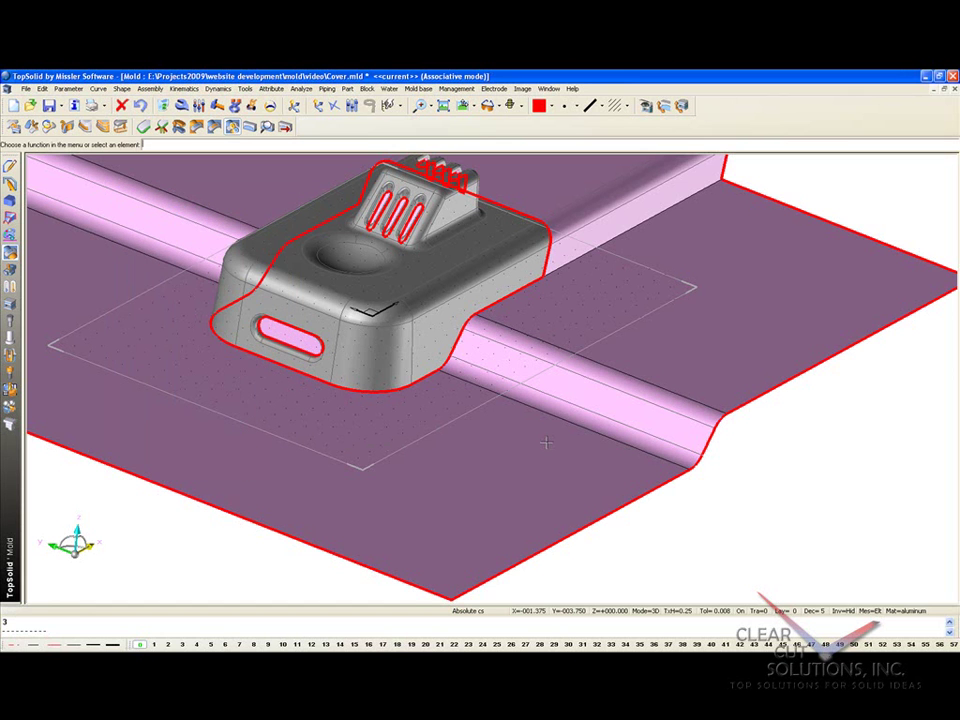
pyautogui.scroll(-3, 439, 514)
pyautogui.moveTo(731, 495); pyautogui.dragTo(718, 469, button='middle')
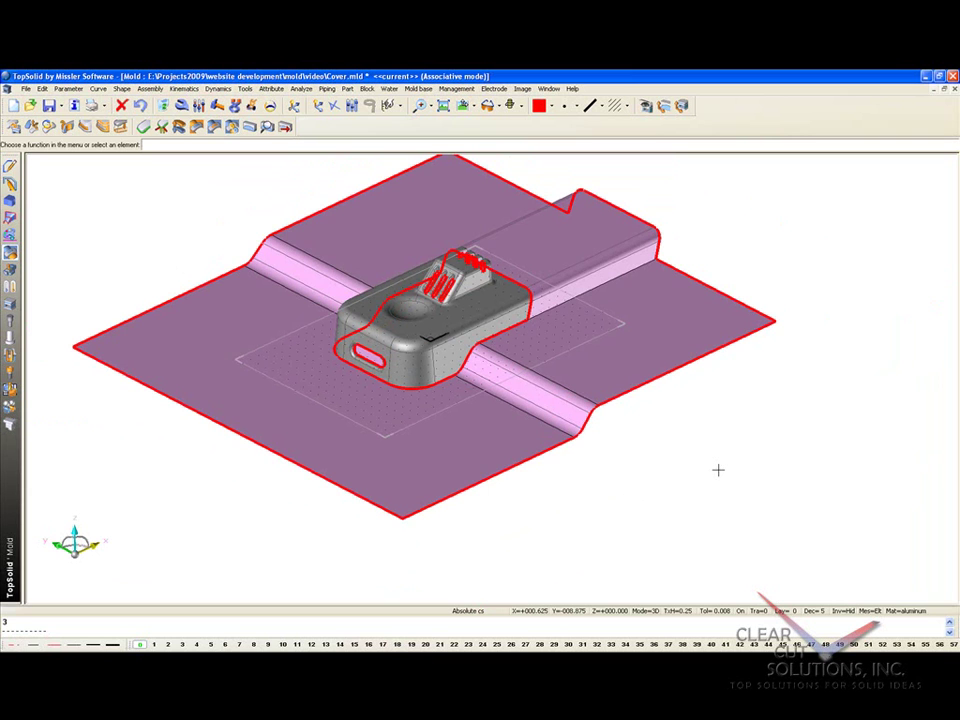